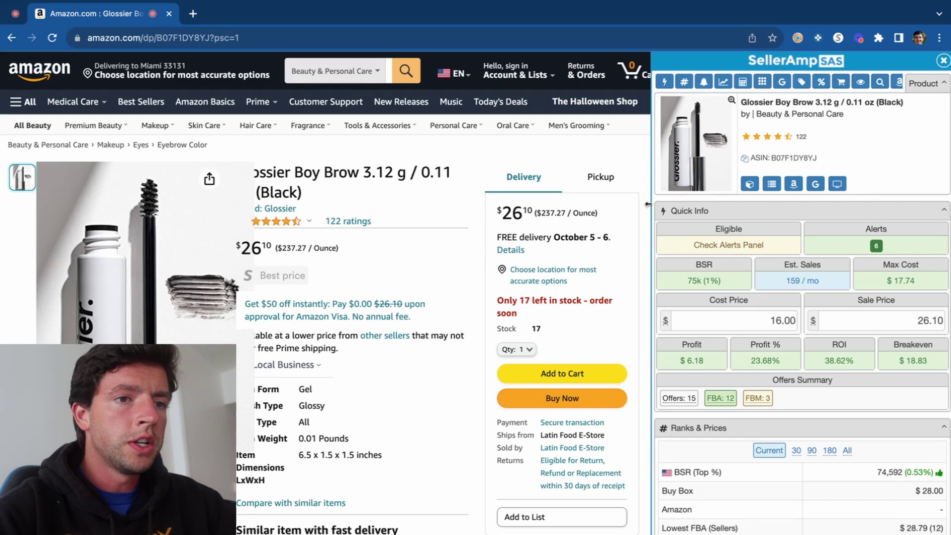
# Step: Move the SellerAmp panel off the right side, then dock it back on the right
pyautogui.moveTo(651, 203); pyautogui.dragTo(293, 349)
pyautogui.scroll(-1, 293, 350)
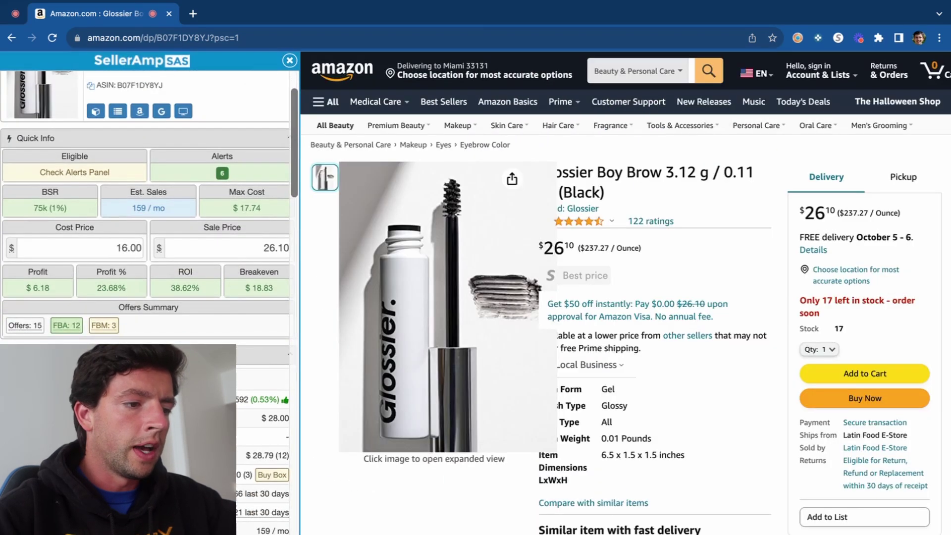
pyautogui.scroll(-2, 397, 470)
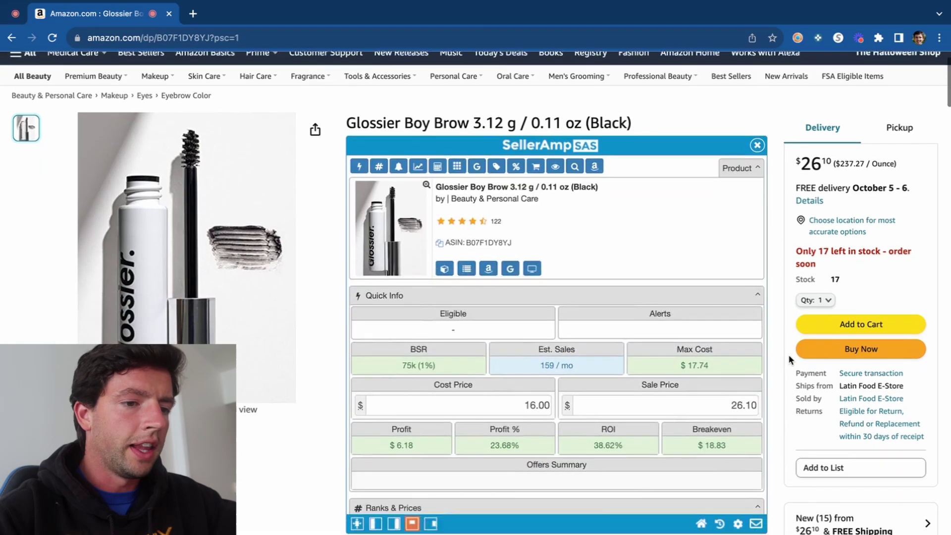
pyautogui.click(397, 470)
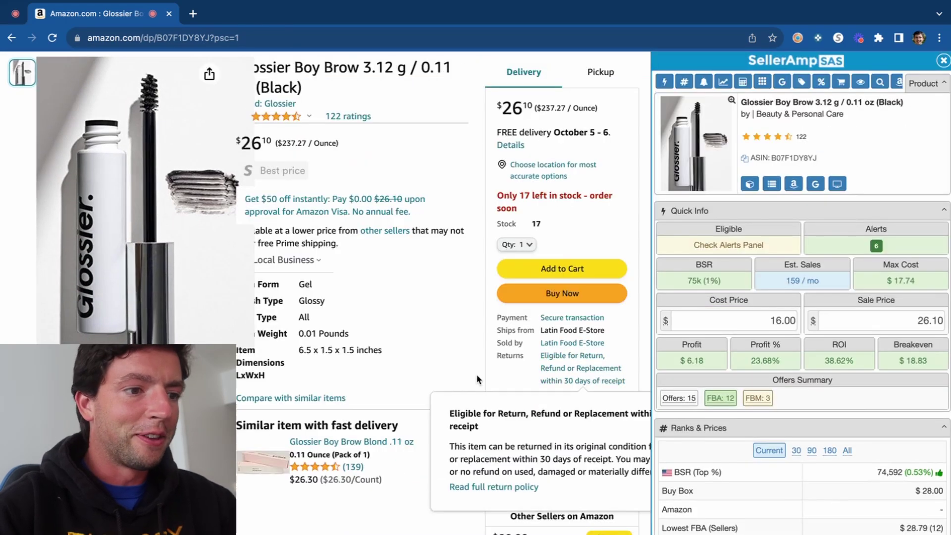
pyautogui.scroll(2, 413, 347)
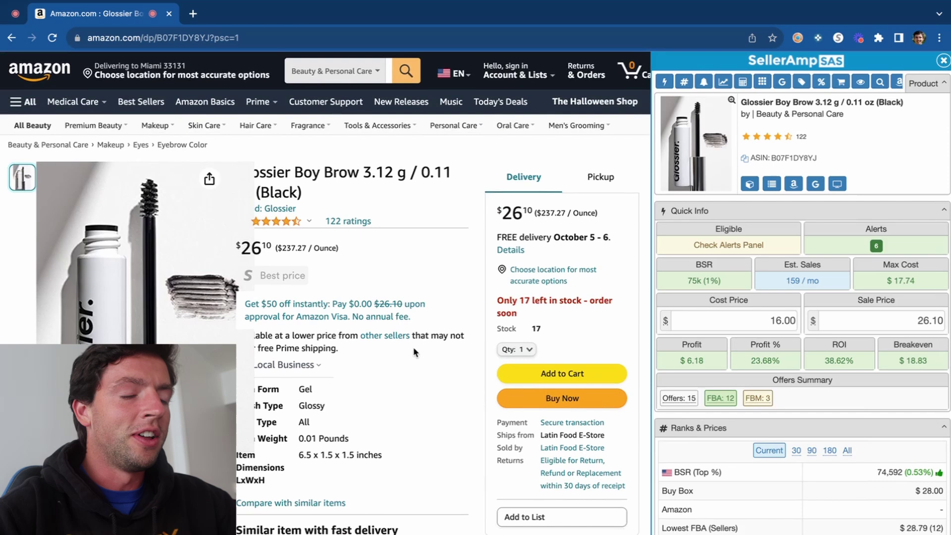
pyautogui.scroll(-15, 413, 346)
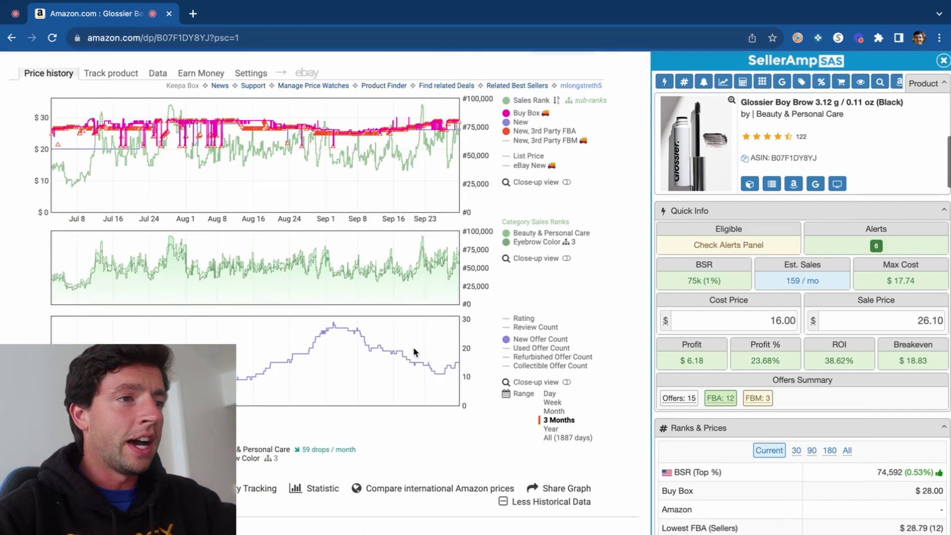
pyautogui.moveTo(381, 251)
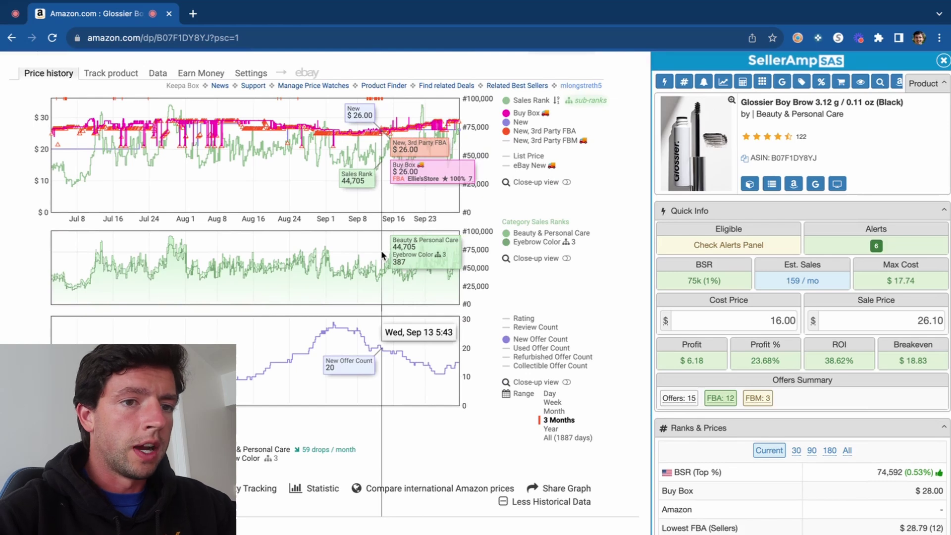
pyautogui.scroll(15, 381, 251)
# Step: Clear the 16.00 cost price so profit recalculates to $22.18, then view the return policy details
pyautogui.doubleClick(783, 320)
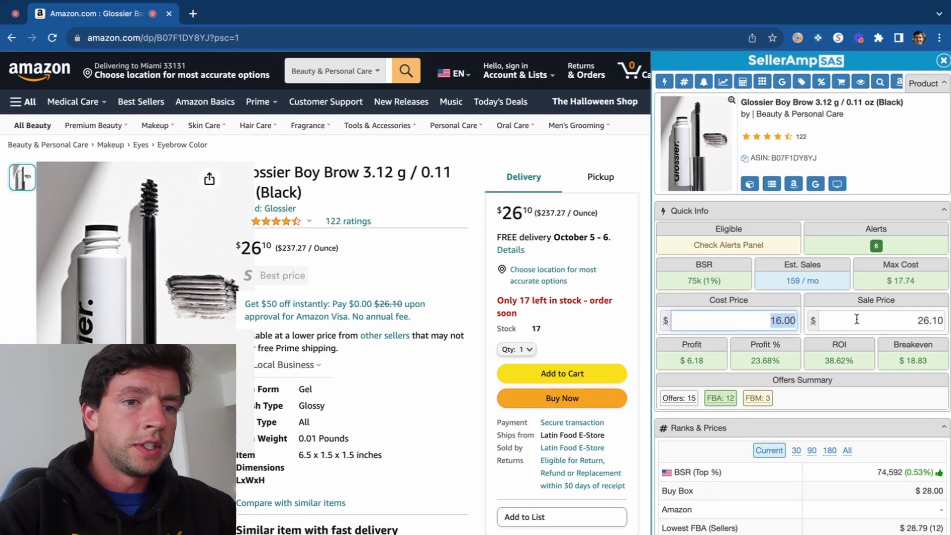
pyautogui.press('BackSpace')
pyautogui.click(822, 302)
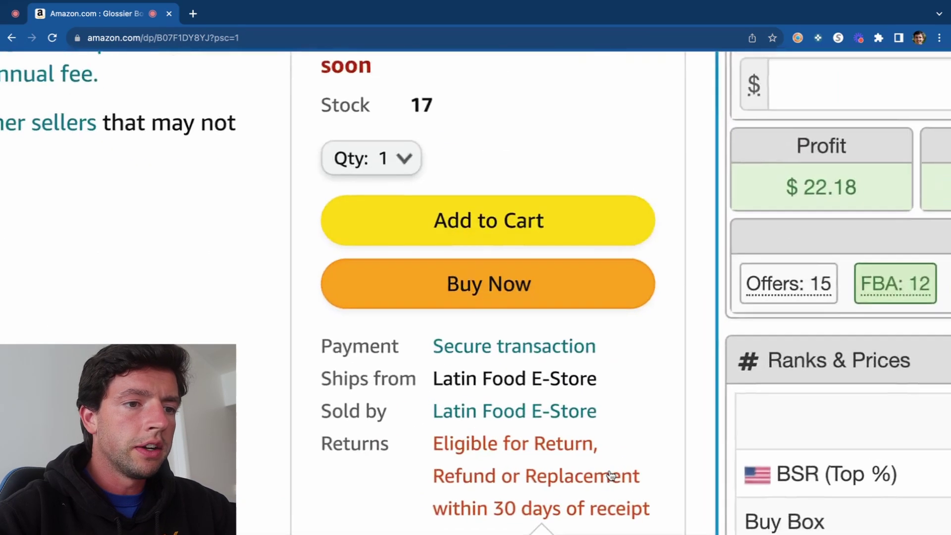
pyautogui.click(613, 473)
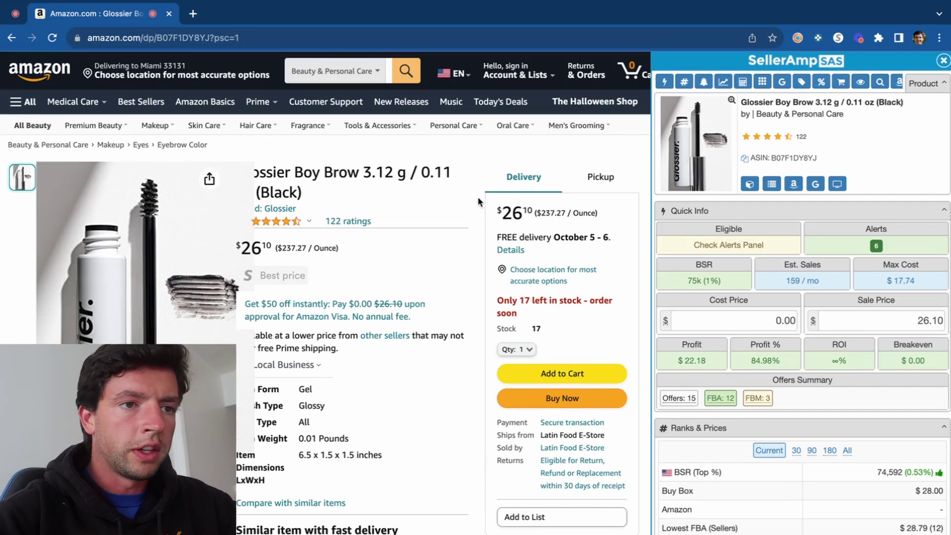
pyautogui.click(581, 474)
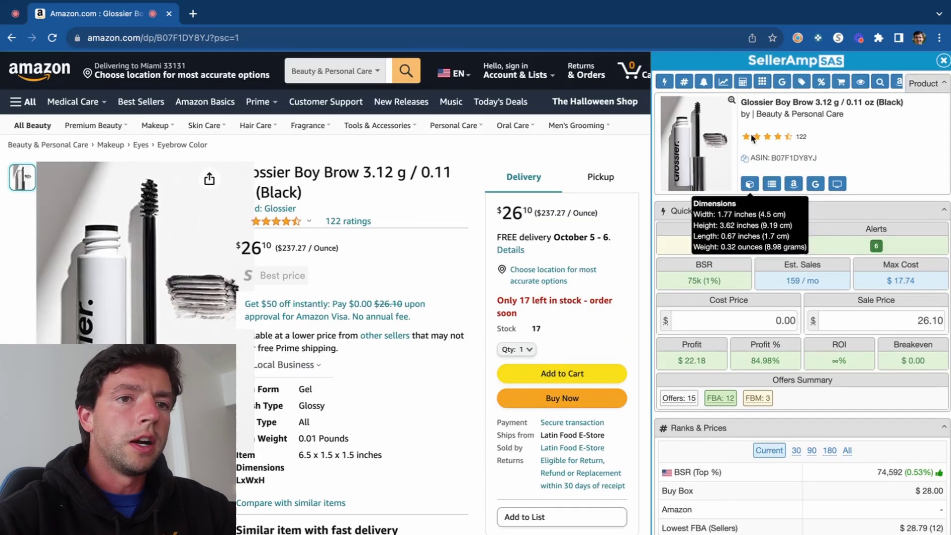
# Step: Narrow the SellerAmp panel, reset page zoom, and briefly open the product's Amazon page in a tab
pyautogui.moveTo(652, 151); pyautogui.dragTo(692, 153)
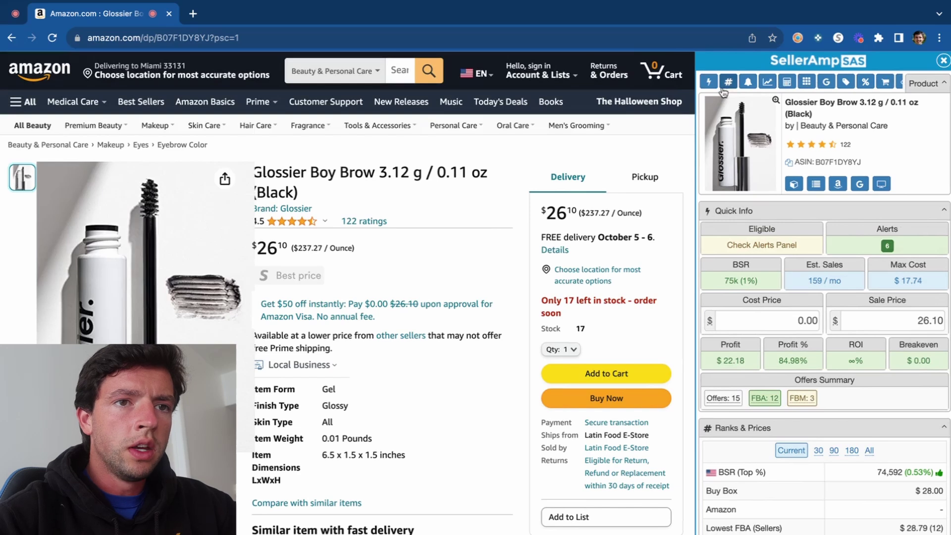
pyautogui.moveTo(794, 186)
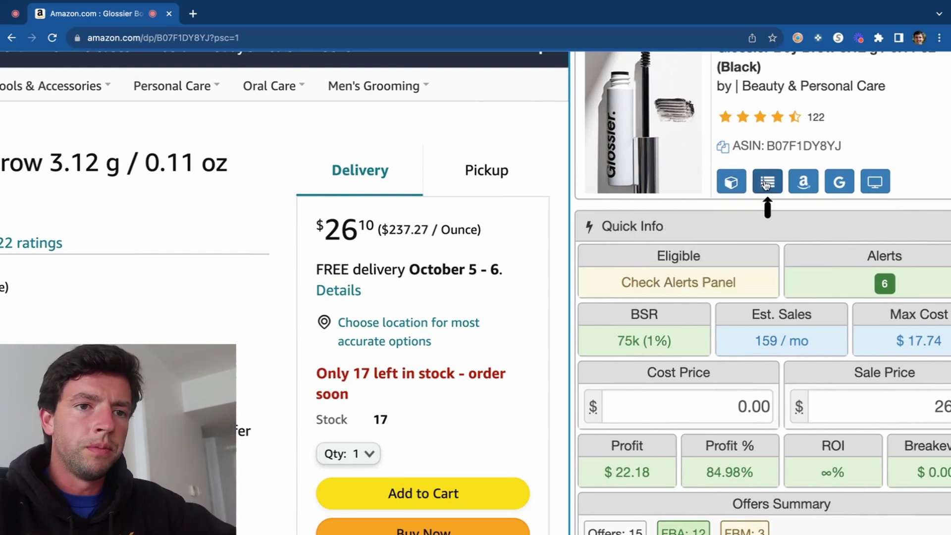
pyautogui.hotkey('ctrl', '0')
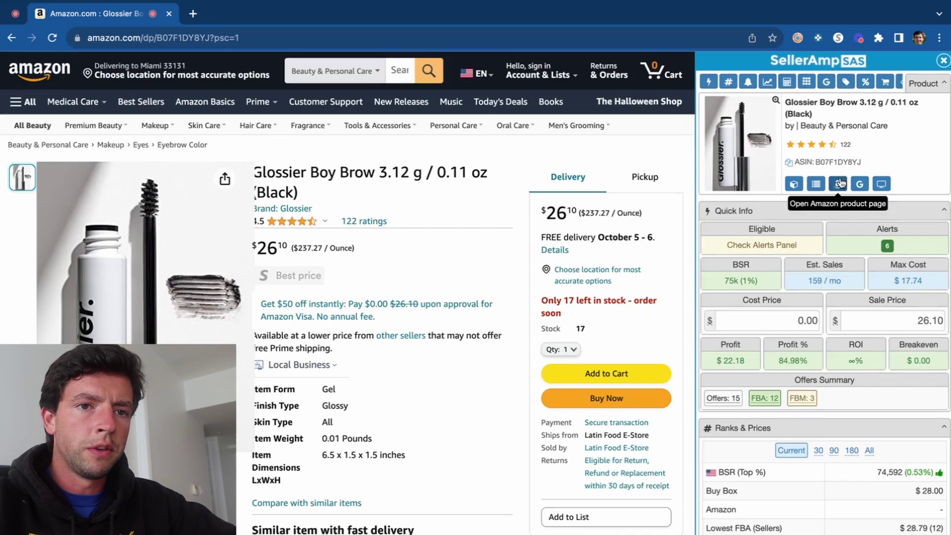
pyautogui.click(839, 182)
pyautogui.click(320, 13)
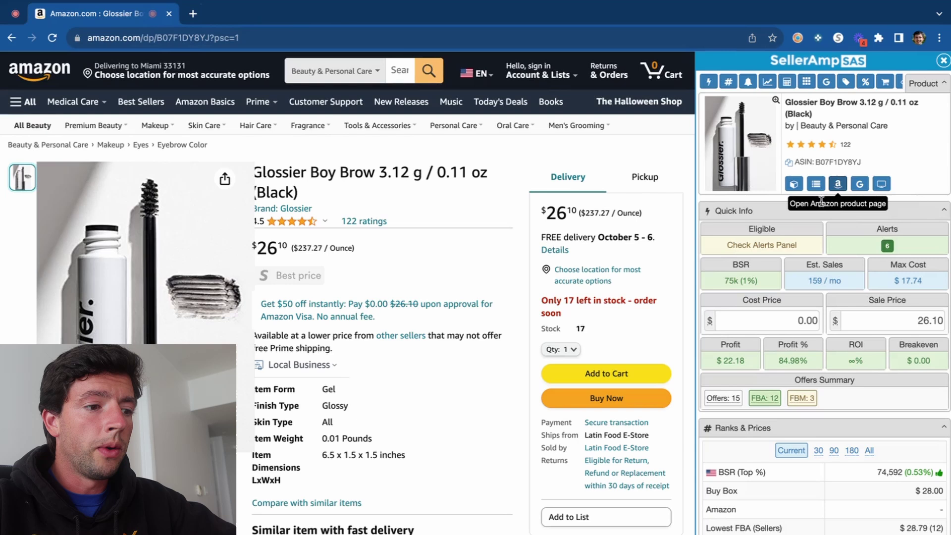
# Step: Run a Google search for the product title, open the product in the SellerAmp web app, and return to Amazon
pyautogui.click(861, 184)
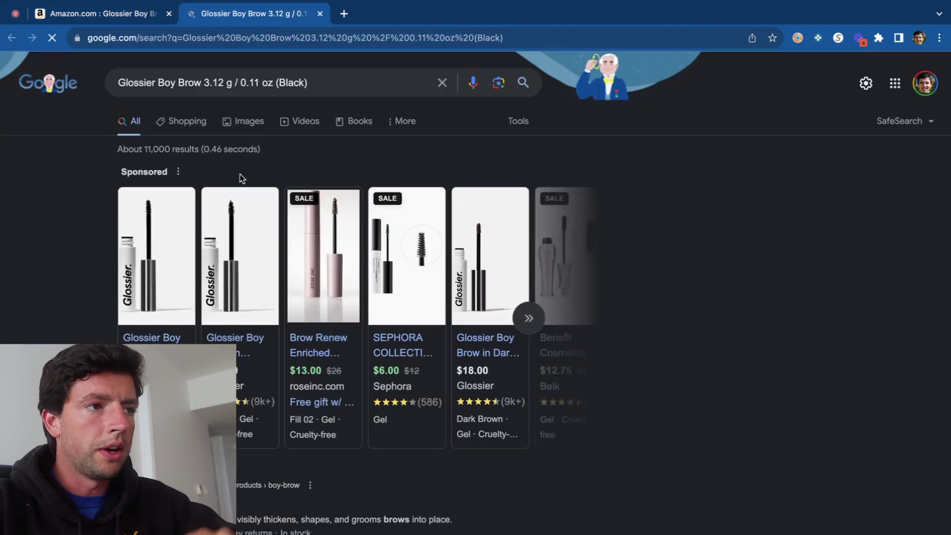
pyautogui.click(320, 15)
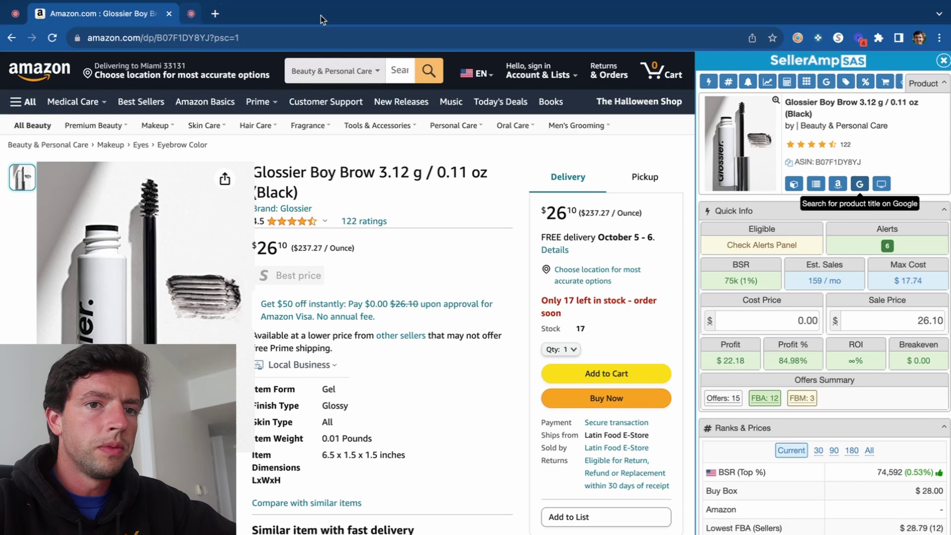
pyautogui.click(883, 184)
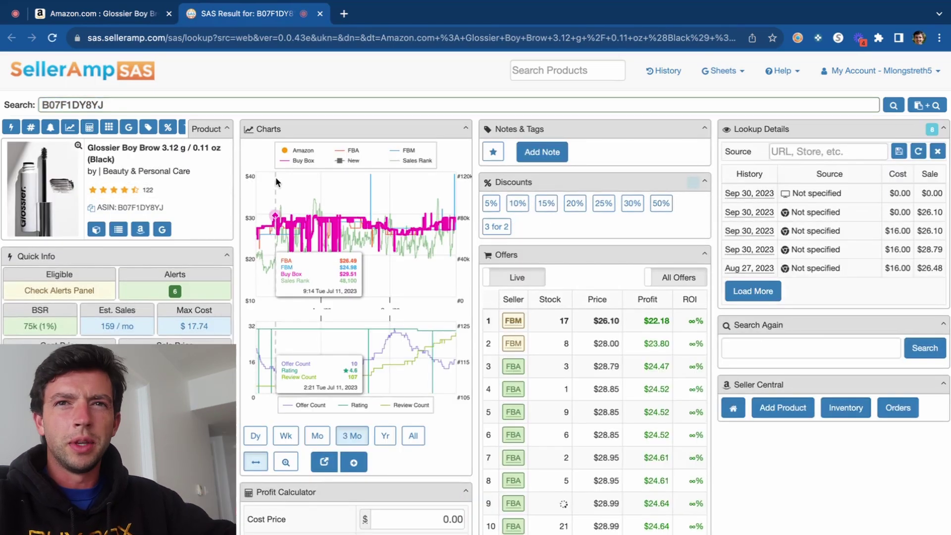
pyautogui.click(145, 20)
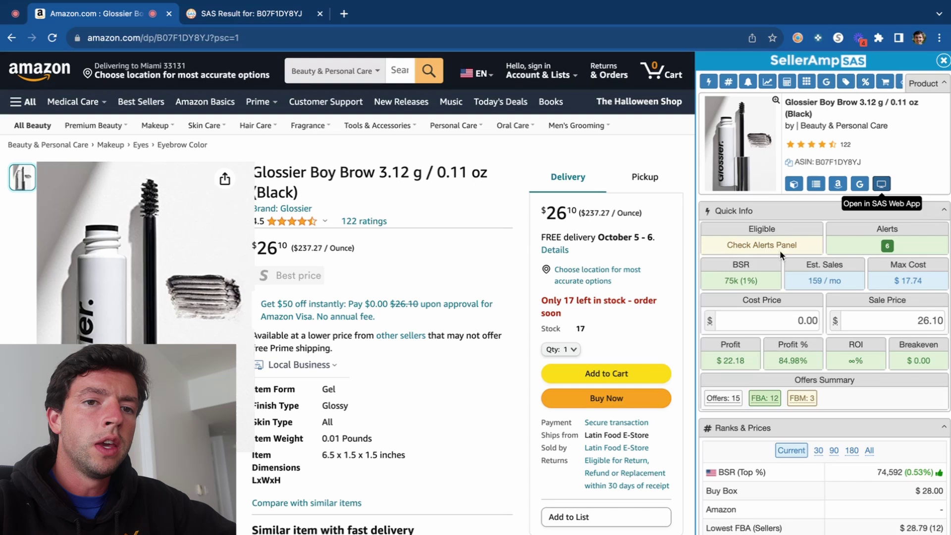
pyautogui.moveTo(887, 246)
pyautogui.scroll(5, 888, 246)
pyautogui.hscroll(2, 889, 250)
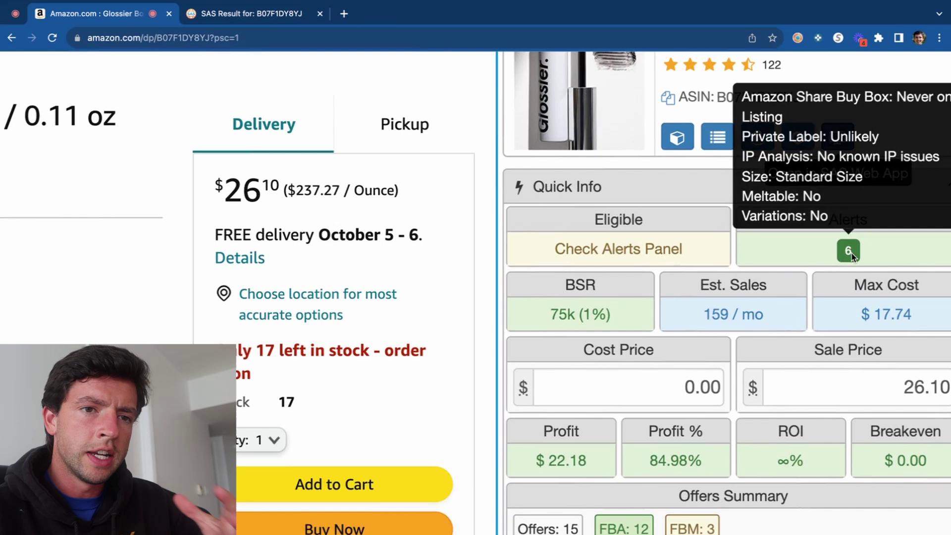
pyautogui.scroll(-5, 852, 254)
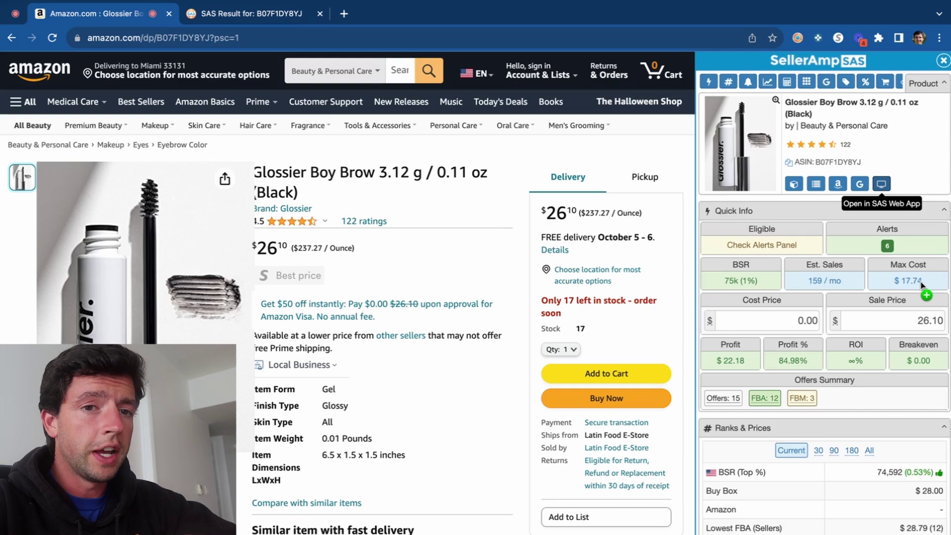
# Step: Enter 17.74 as the cost price, then change it to 15.00 for $7.18 profit
pyautogui.click(768, 326)
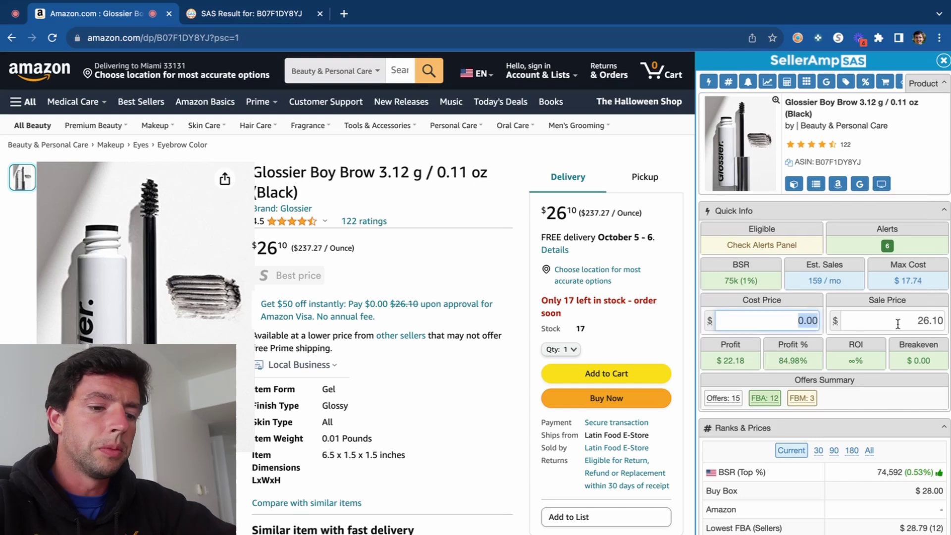
pyautogui.write('17.74')
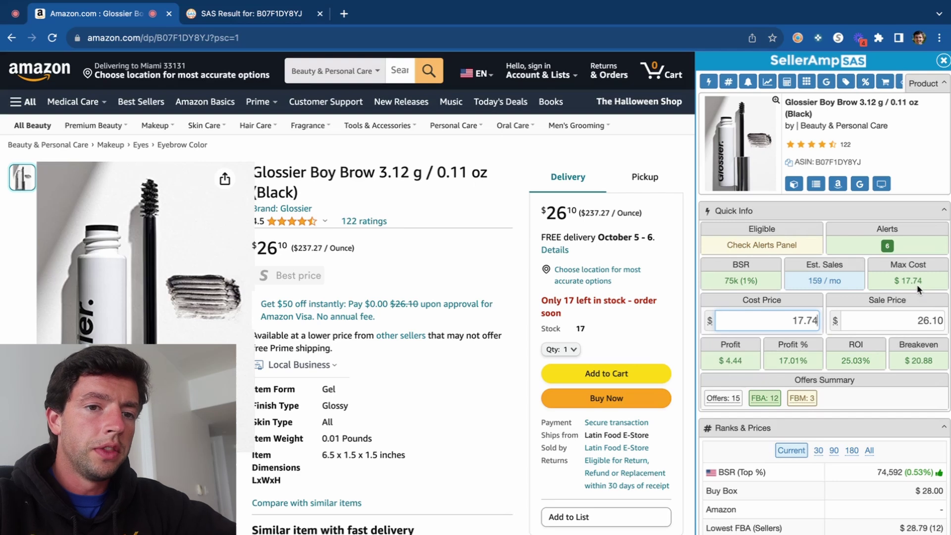
pyautogui.doubleClick(801, 320)
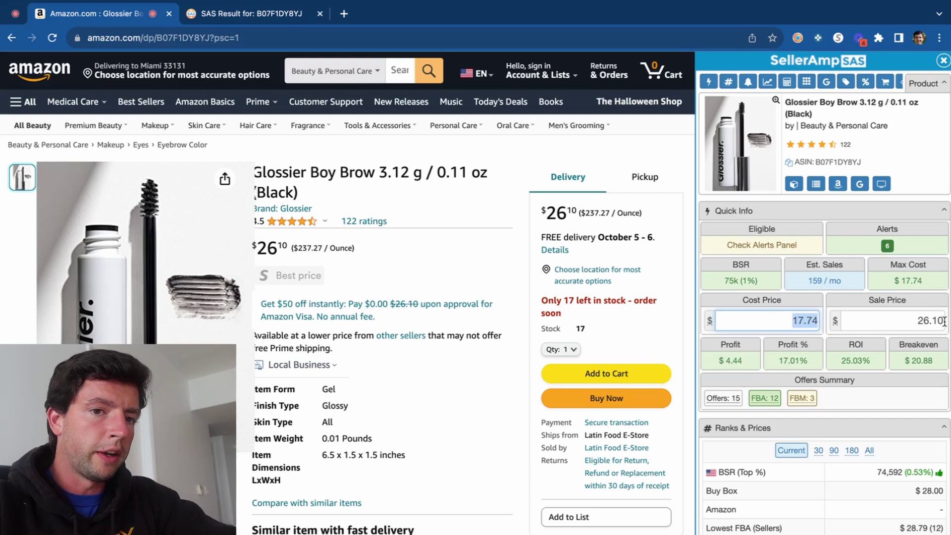
pyautogui.write('15')
pyautogui.press('Return')
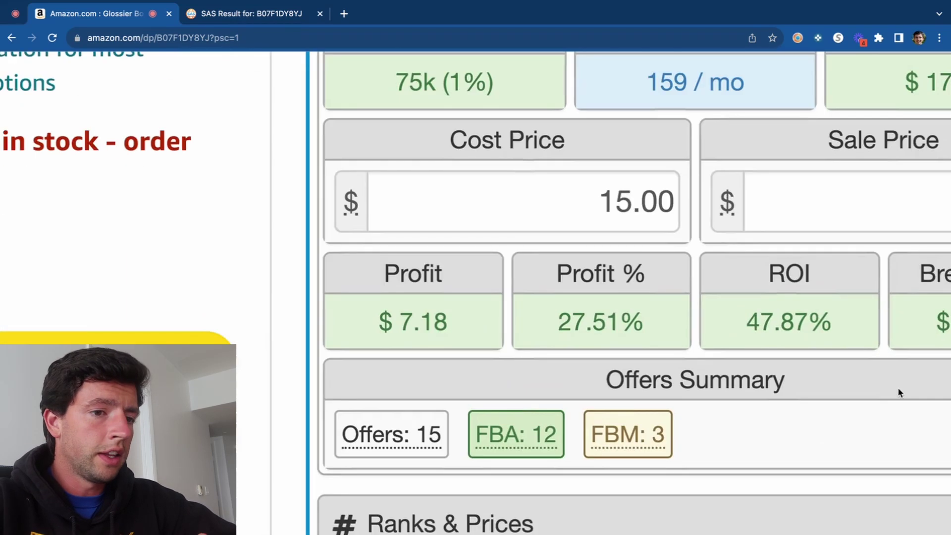
pyautogui.moveTo(525, 434)
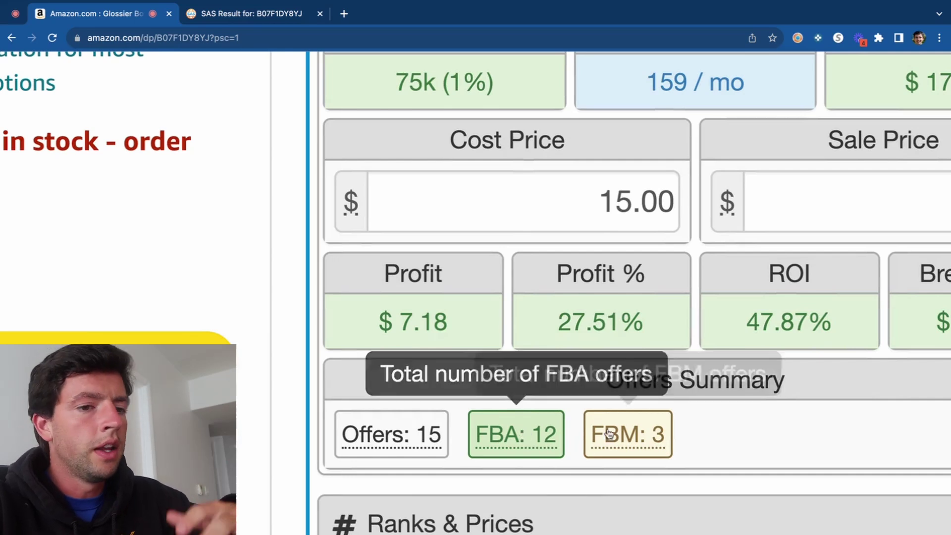
pyautogui.moveTo(626, 434)
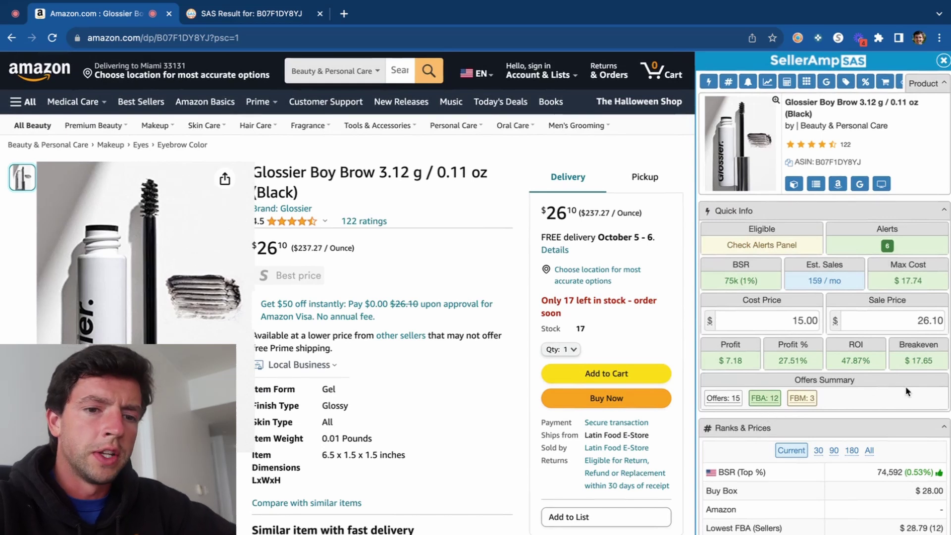
pyautogui.scroll(-5, 909, 393)
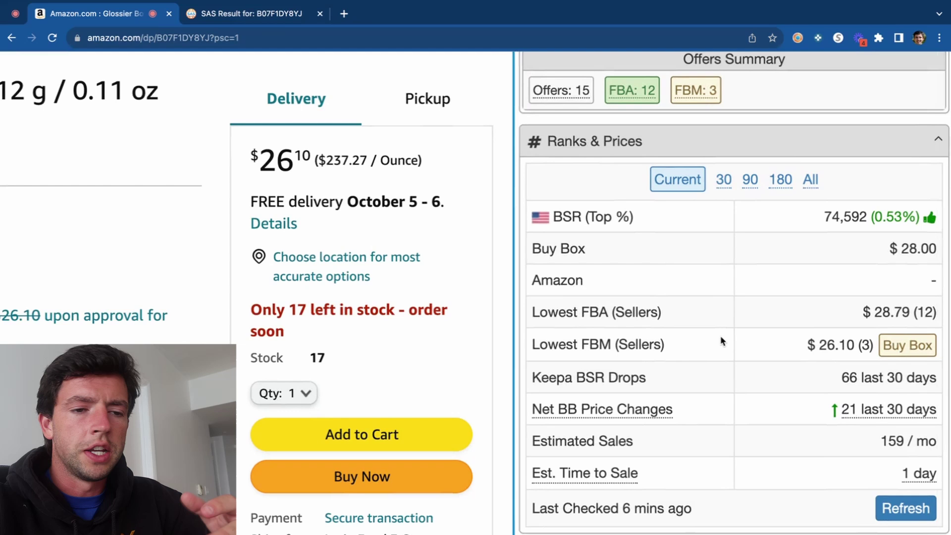
pyautogui.hotkey('ctrl', '-')
pyautogui.hotkey('ctrl', '-')
pyautogui.hotkey('ctrl', '-')
pyautogui.scroll(-4, 798, 347)
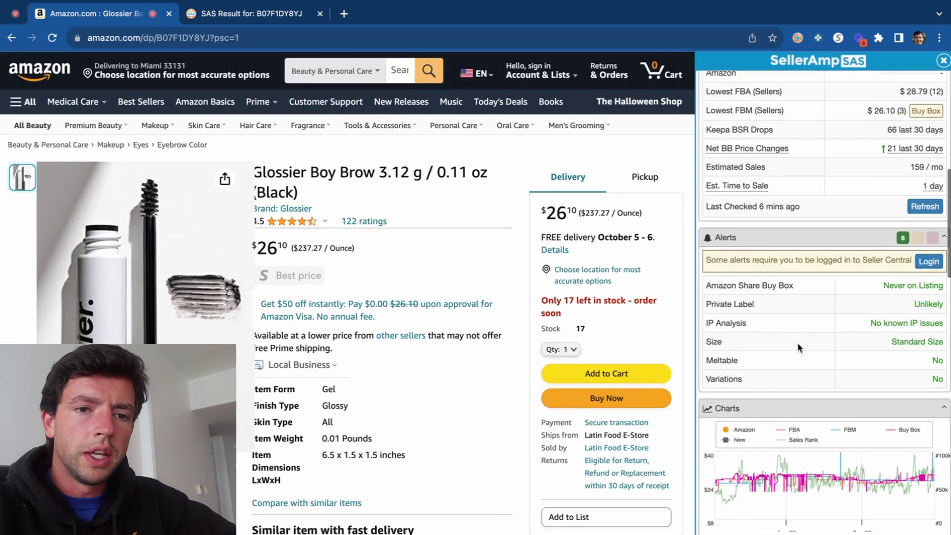
pyautogui.scroll(-4, 798, 347)
pyautogui.moveTo(936, 277)
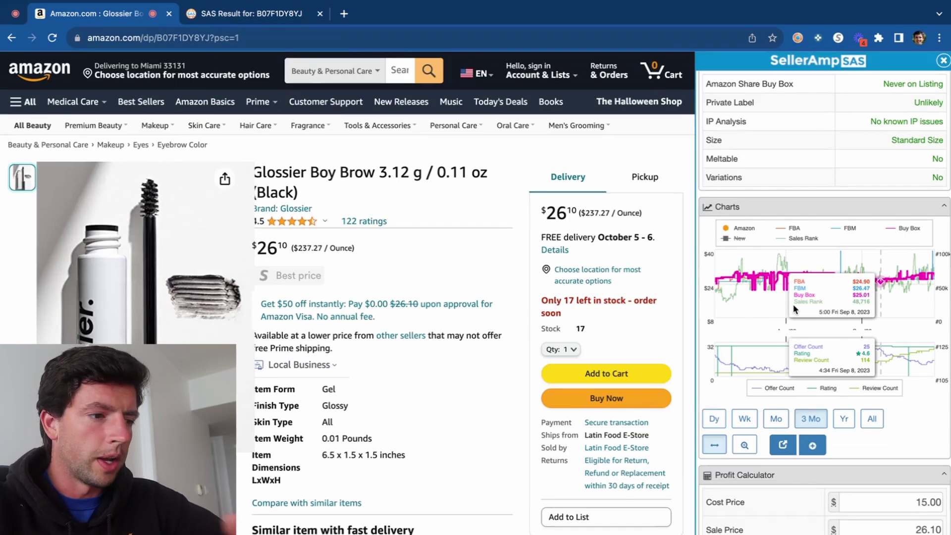
# Step: Switch the charts from the month view to the year view, then to All for the full price and rank history
pyautogui.scroll(-1, 794, 309)
pyautogui.click(776, 377)
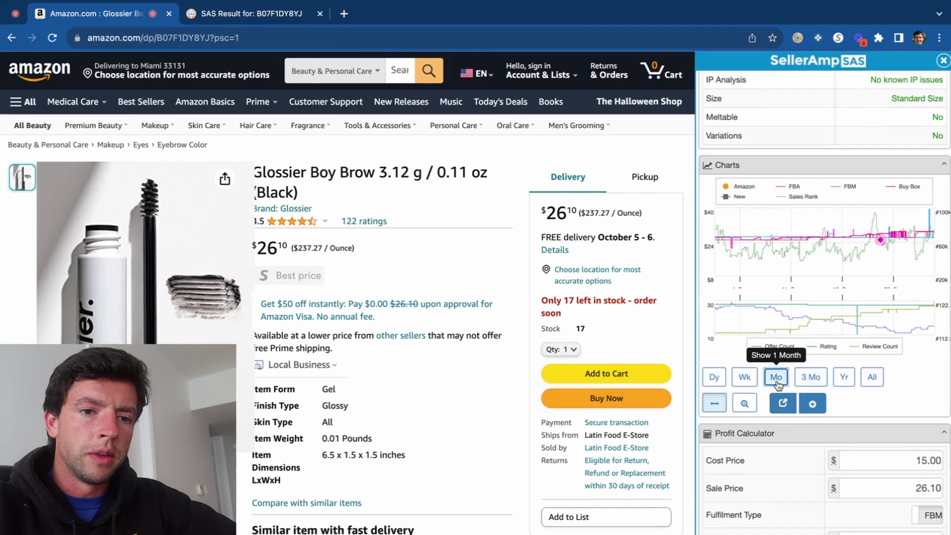
pyautogui.click(842, 378)
pyautogui.click(872, 377)
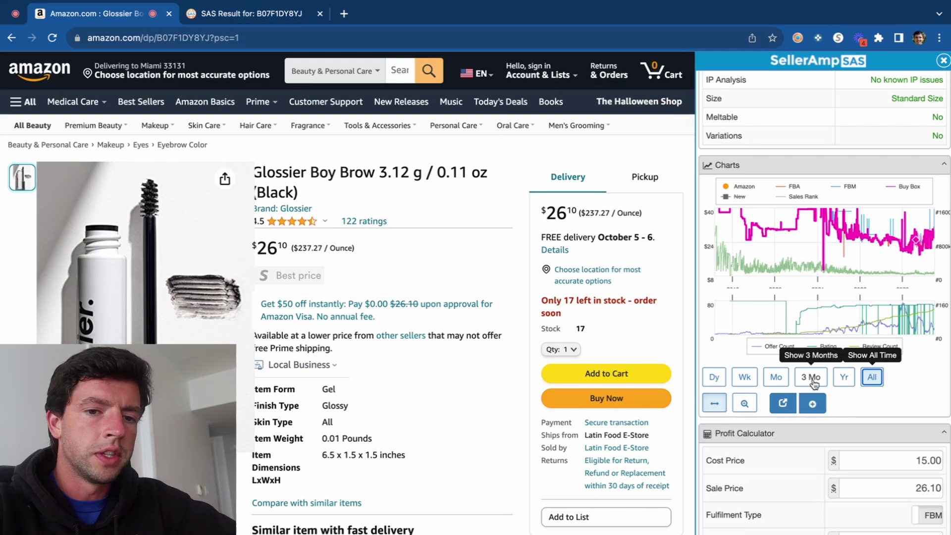
pyautogui.scroll(-4, 895, 441)
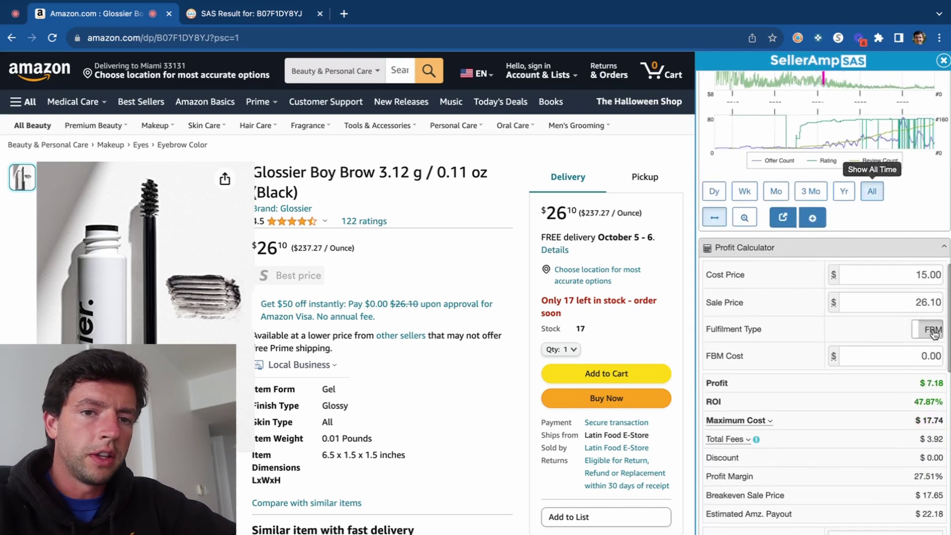
pyautogui.click(933, 331)
pyautogui.scroll(-1, 936, 329)
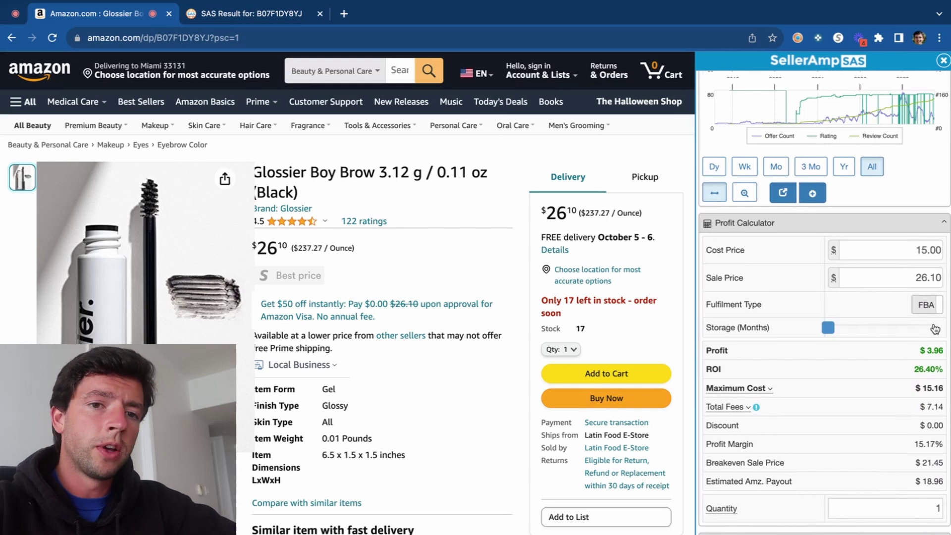
pyautogui.click(932, 305)
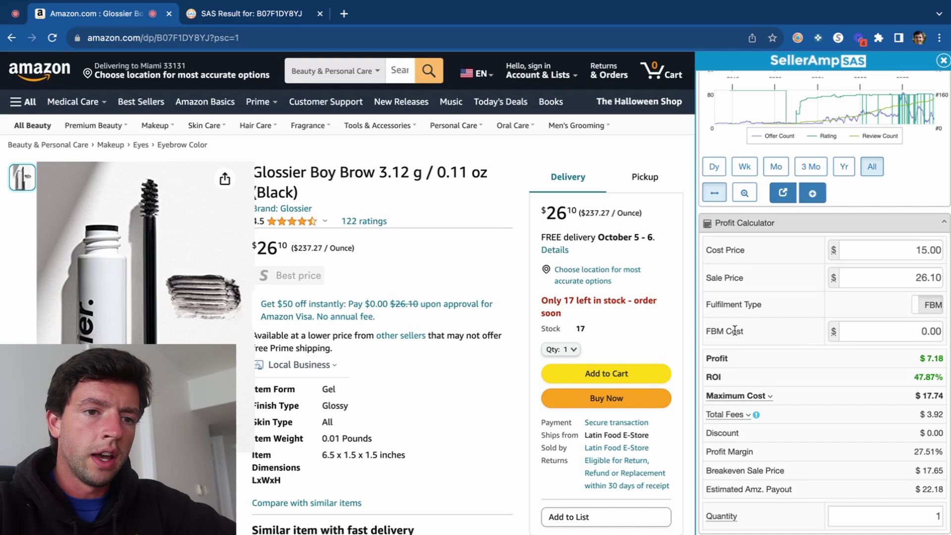
pyautogui.scroll(10, 896, 322)
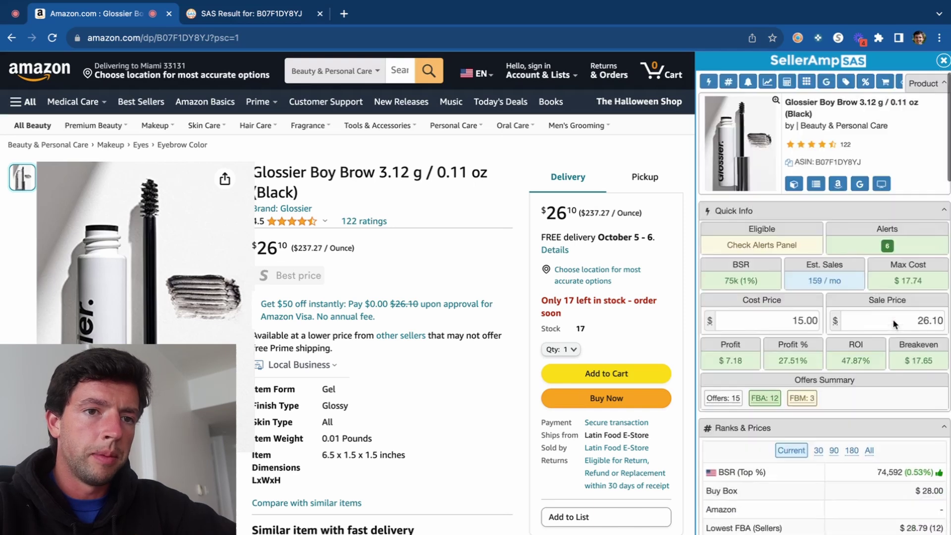
pyautogui.click(919, 362)
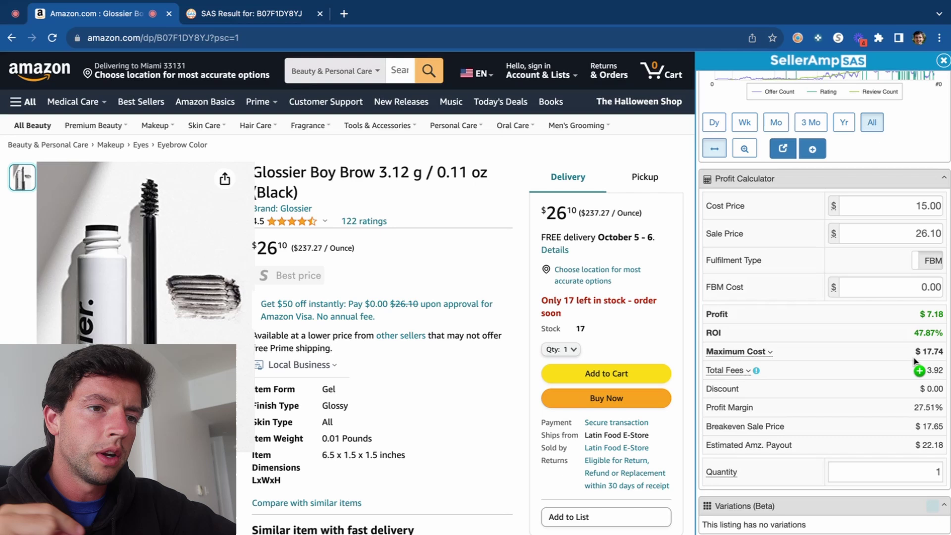
pyautogui.scroll(10, 916, 360)
pyautogui.moveTo(791, 183)
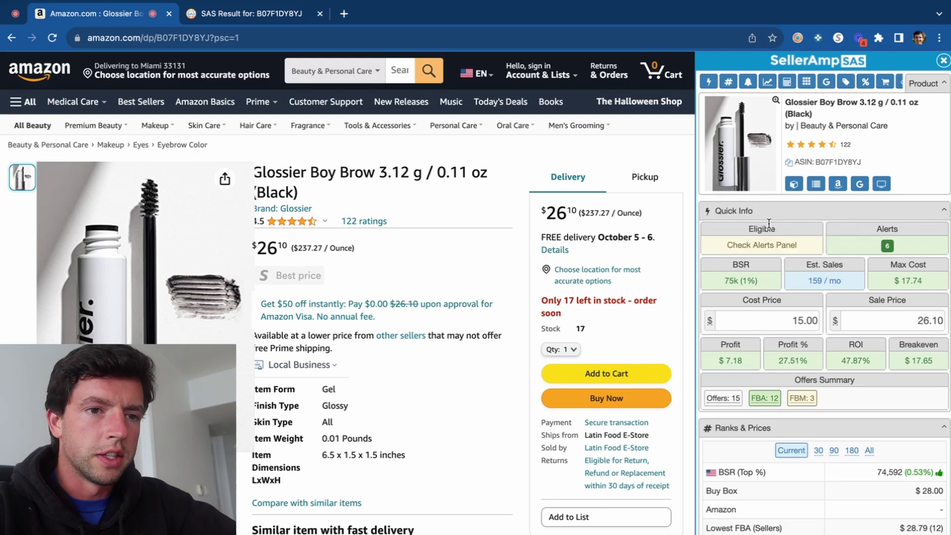
# Step: Enter 3.50 as the FBM cost, then switch fulfilment type to FBA for $3.96 profit
pyautogui.scroll(-15, 763, 227)
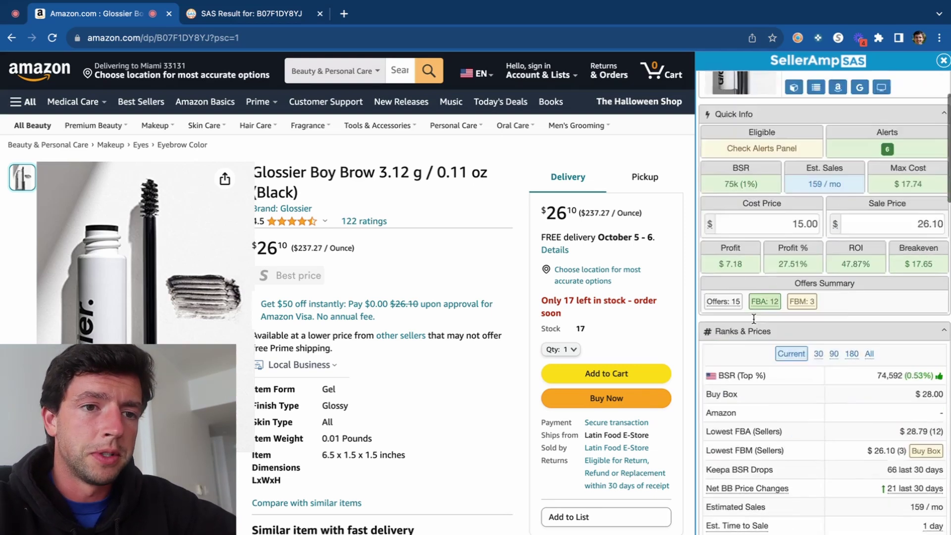
pyautogui.scroll(3, 754, 319)
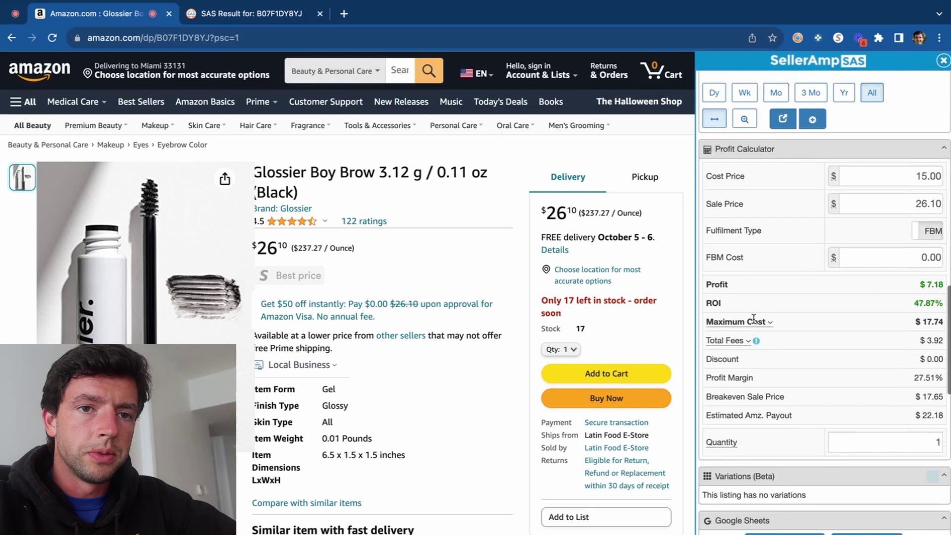
pyautogui.click(931, 274)
pyautogui.scroll(10, 790, 187)
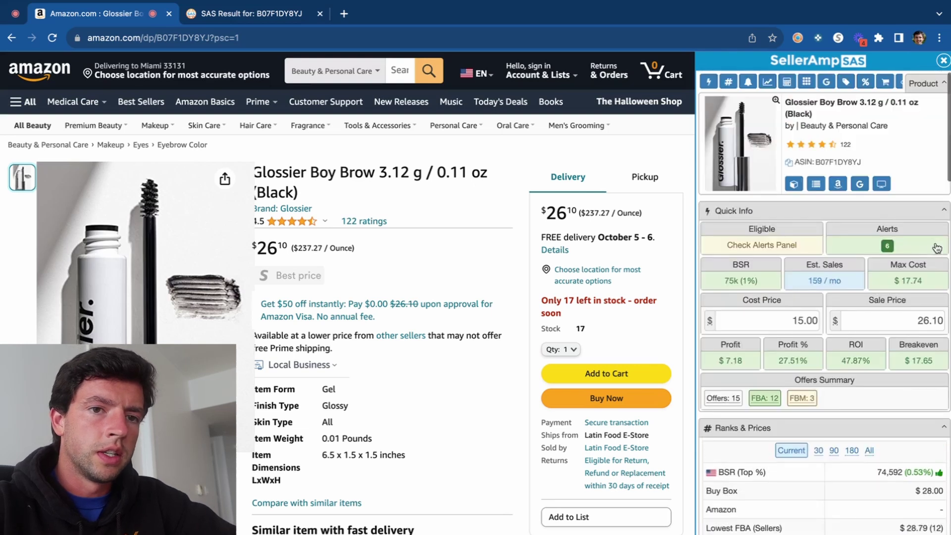
pyautogui.scroll(-15, 789, 186)
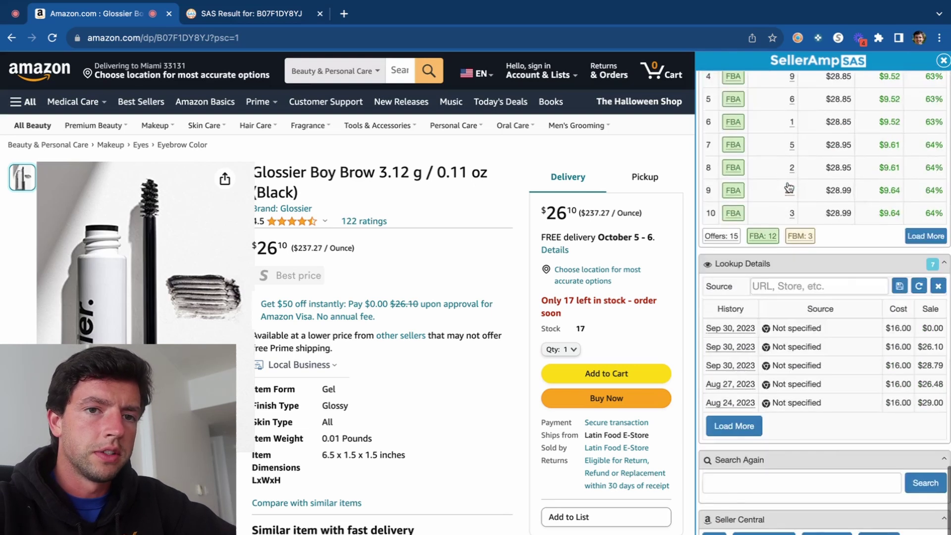
pyautogui.scroll(10, 828, 186)
pyautogui.write('3.50')
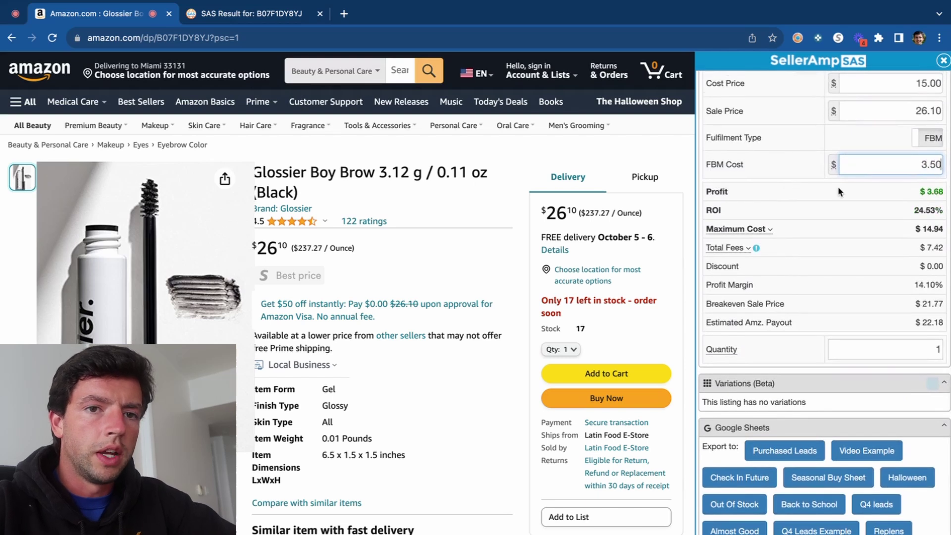
pyautogui.scroll(1, 837, 187)
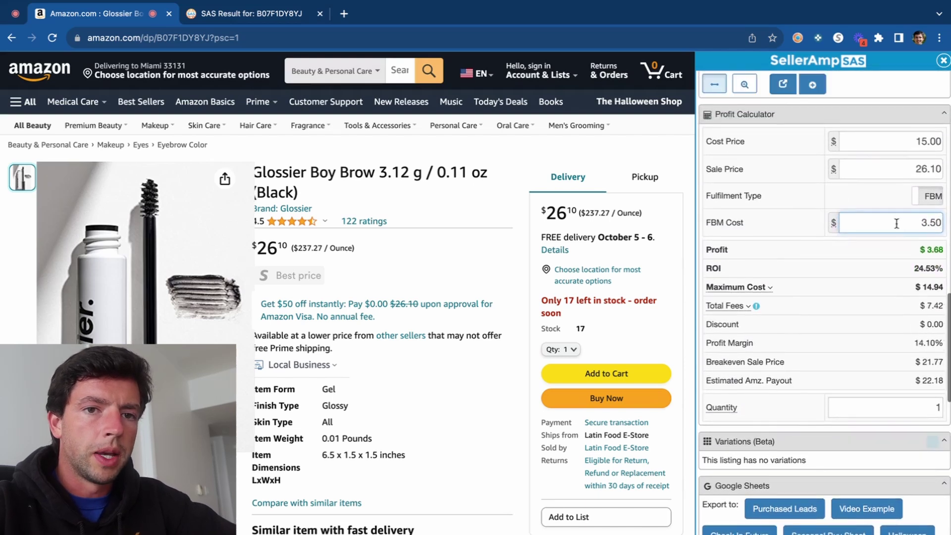
pyautogui.click(931, 196)
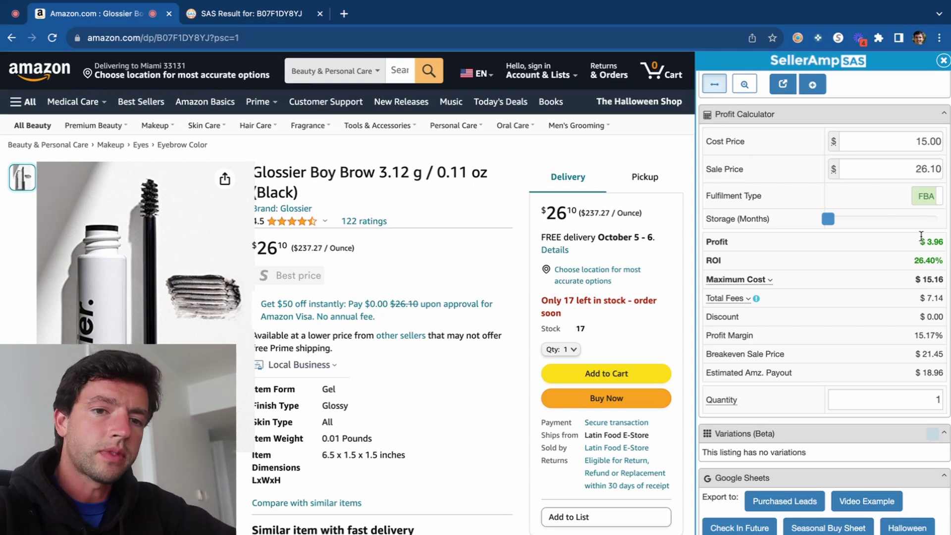
pyautogui.scroll(-4, 914, 320)
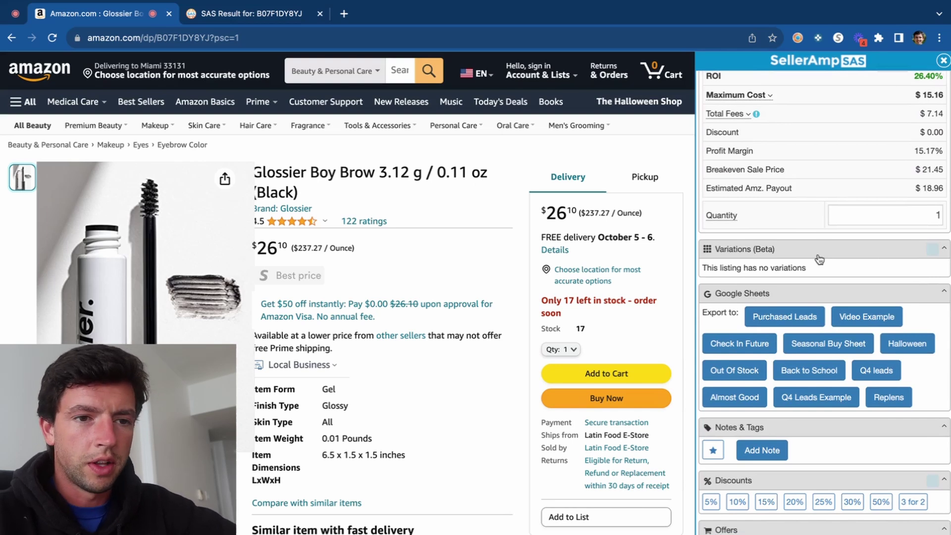
# Step: Export the brow gel to the Purchased Leads Google Sheet
pyautogui.scroll(-2, 820, 259)
pyautogui.scroll(5, 943, 216)
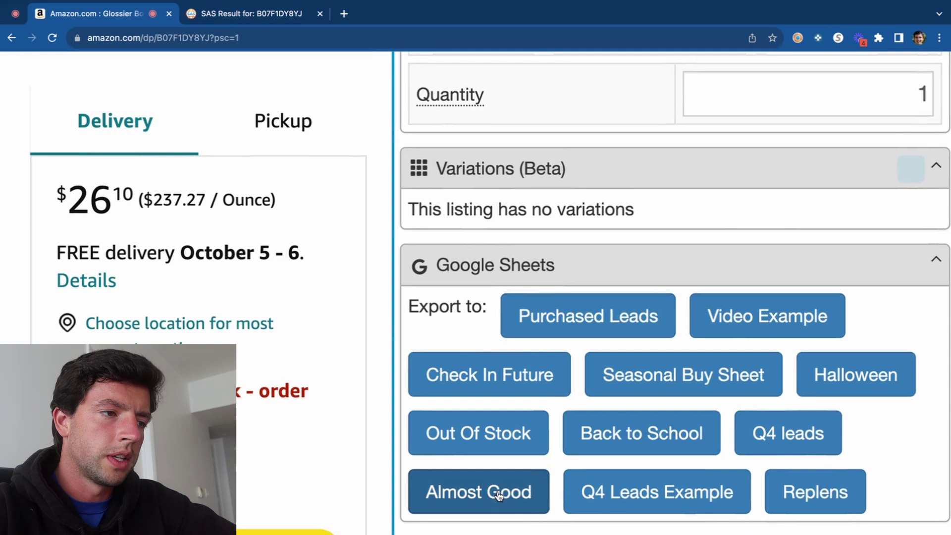
pyautogui.click(621, 311)
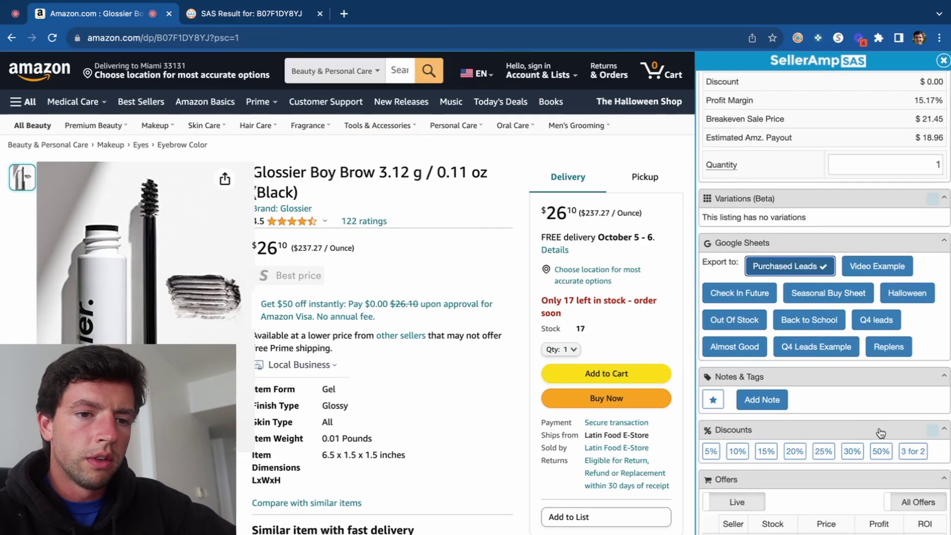
# Step: Type 'purchased 9/30' in a new product note, then clear it so the note is empty
pyautogui.scroll(-3, 881, 433)
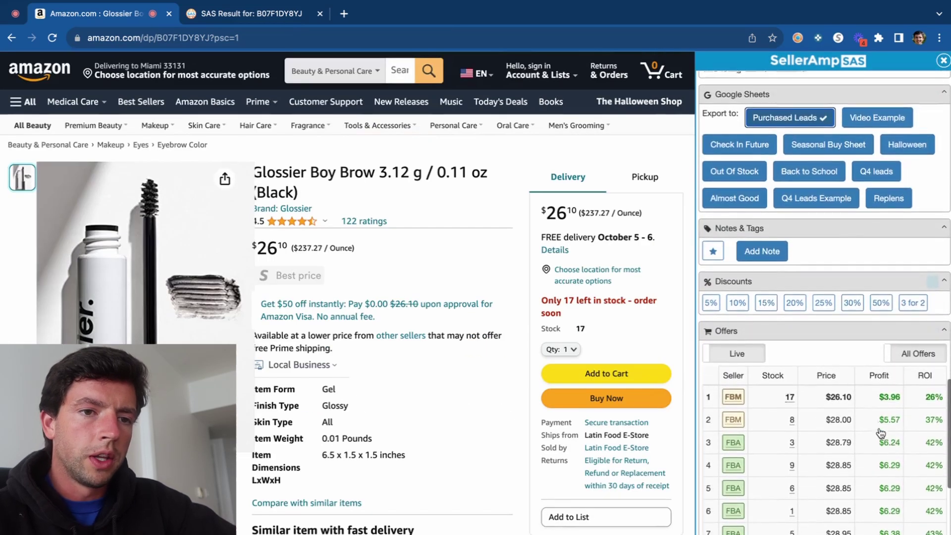
pyautogui.click(761, 250)
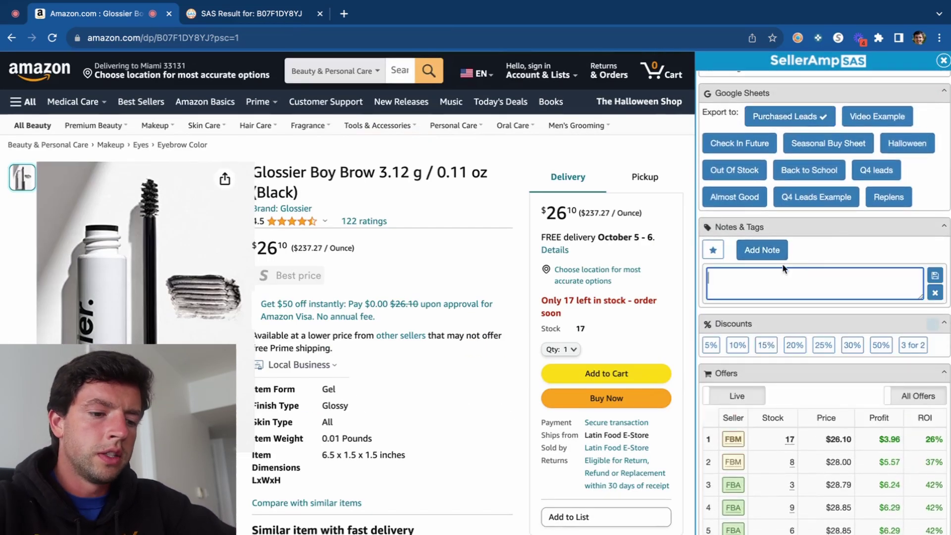
pyautogui.write('purchased 9/30')
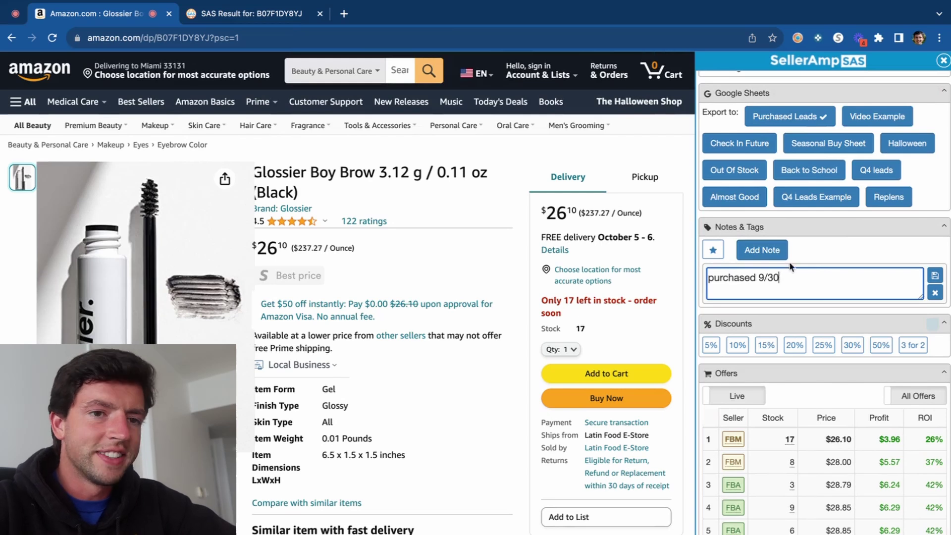
pyautogui.hotkey('ctrl', 'a')
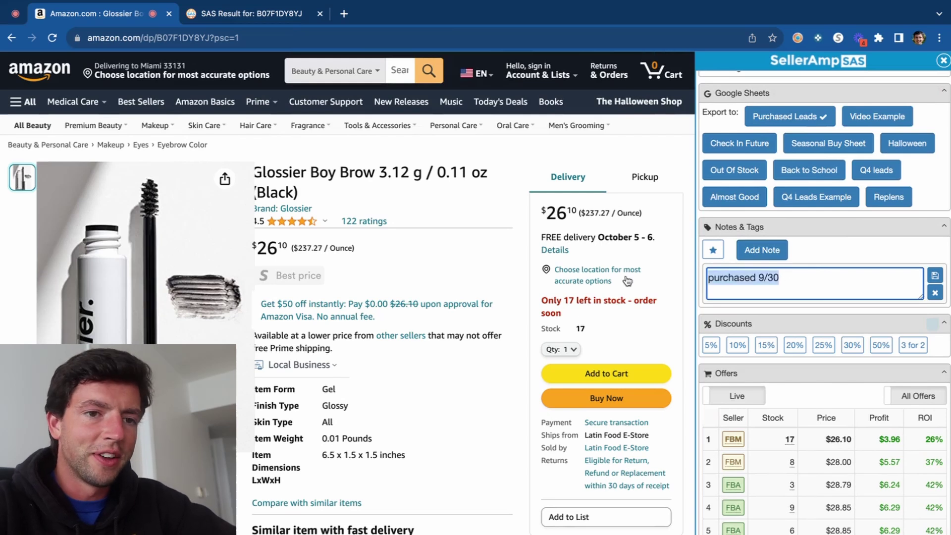
pyautogui.press('BackSpace')
pyautogui.scroll(-3, 705, 219)
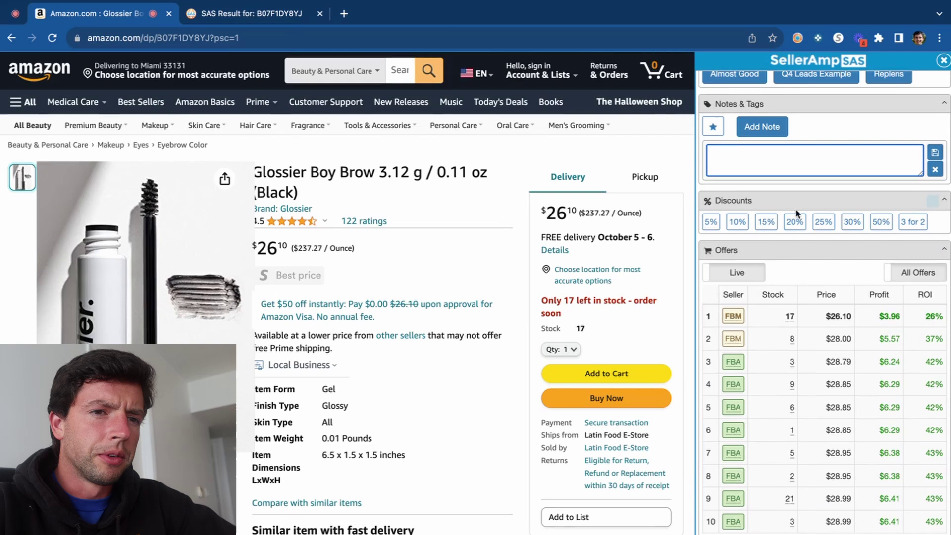
# Step: Scroll through the sidebar's 15-seller Offers table and Lookup Details history
pyautogui.scroll(-2, 804, 226)
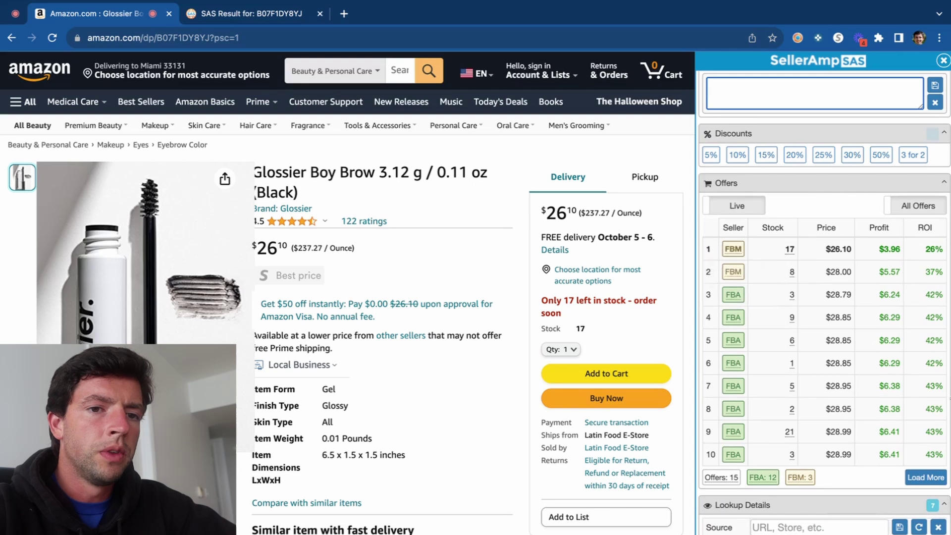
pyautogui.scroll(5, 741, 327)
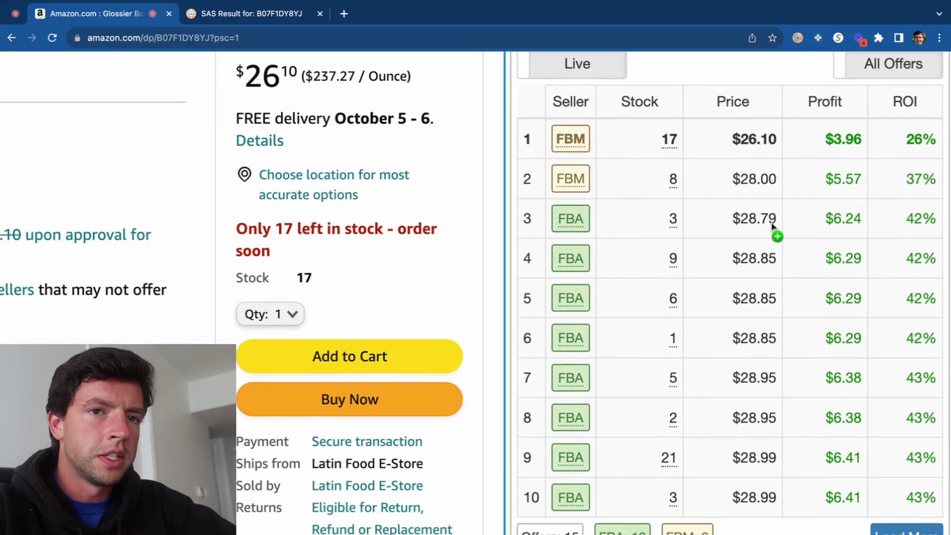
pyautogui.scroll(-5, 766, 227)
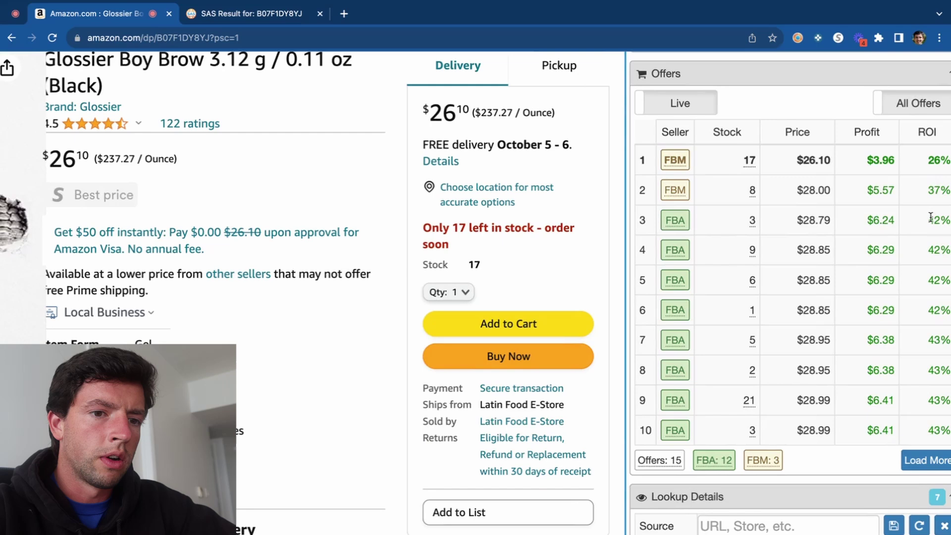
pyautogui.scroll(-5, 930, 218)
pyautogui.scroll(-5, 913, 319)
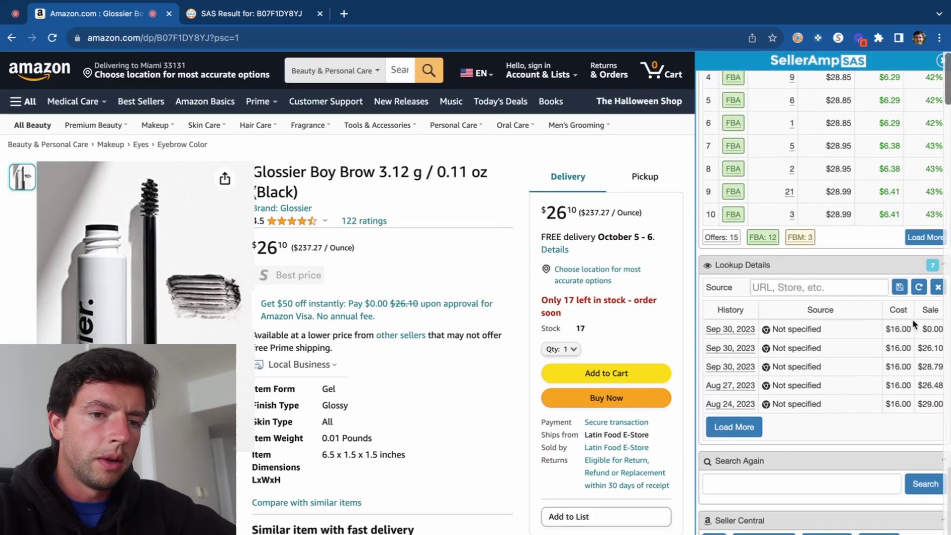
pyautogui.scroll(5, 875, 363)
pyautogui.scroll(-5, 875, 364)
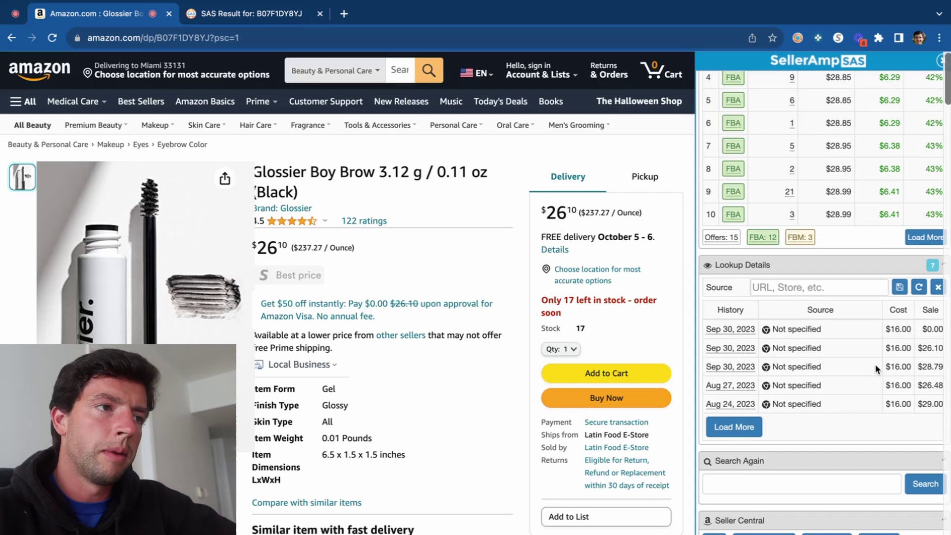
pyautogui.scroll(1, 875, 364)
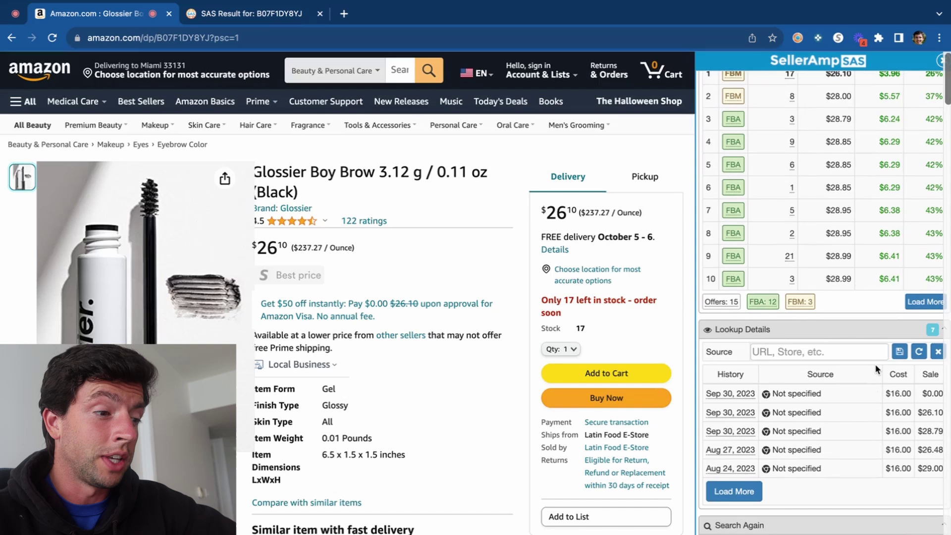
# Step: Hide Keepa's category sub-ranks, view a year of price history, then return to 3 months
pyautogui.scroll(-10, 510, 366)
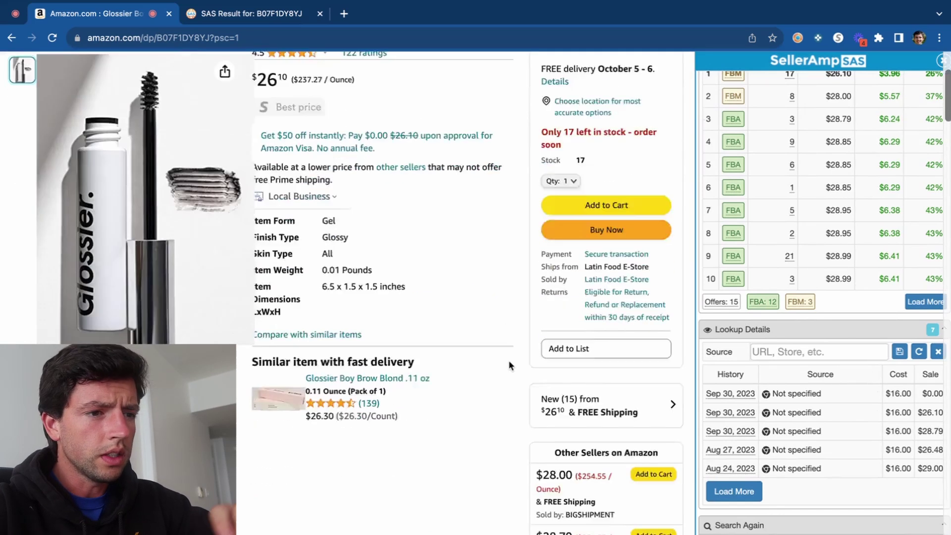
pyautogui.scroll(-5, 510, 365)
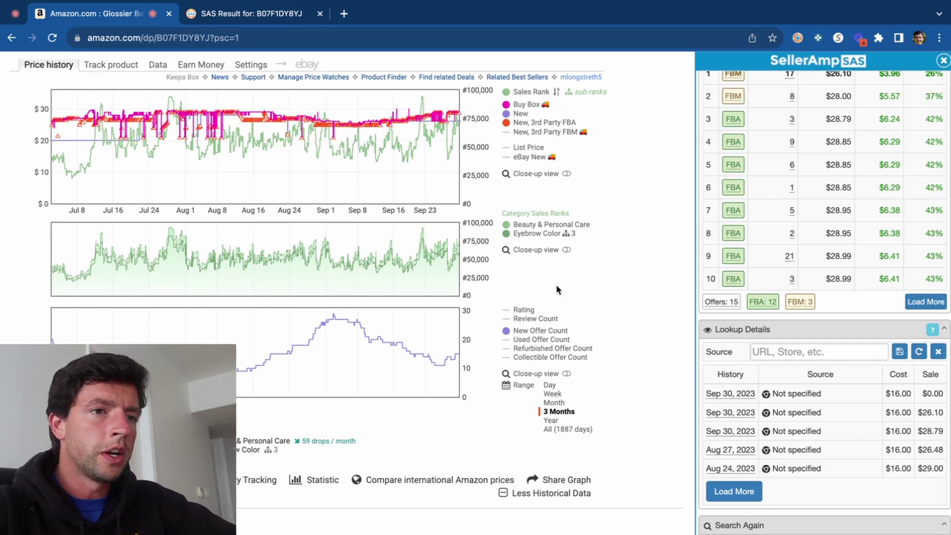
pyautogui.moveTo(598, 95)
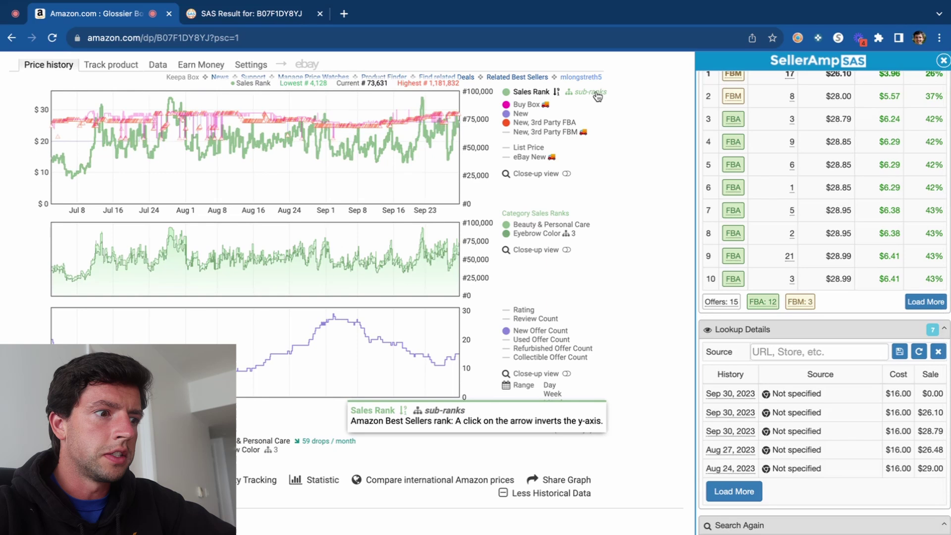
pyautogui.click(597, 95)
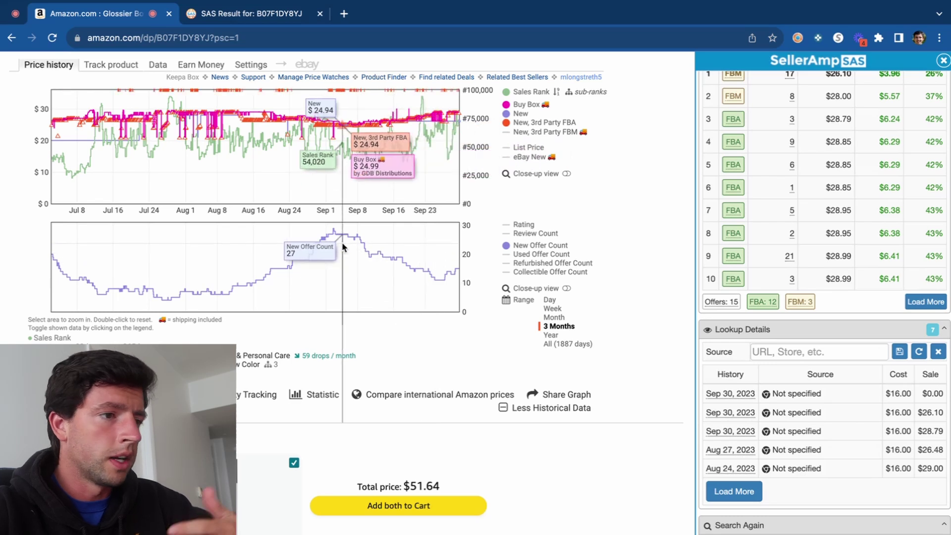
pyautogui.click(550, 335)
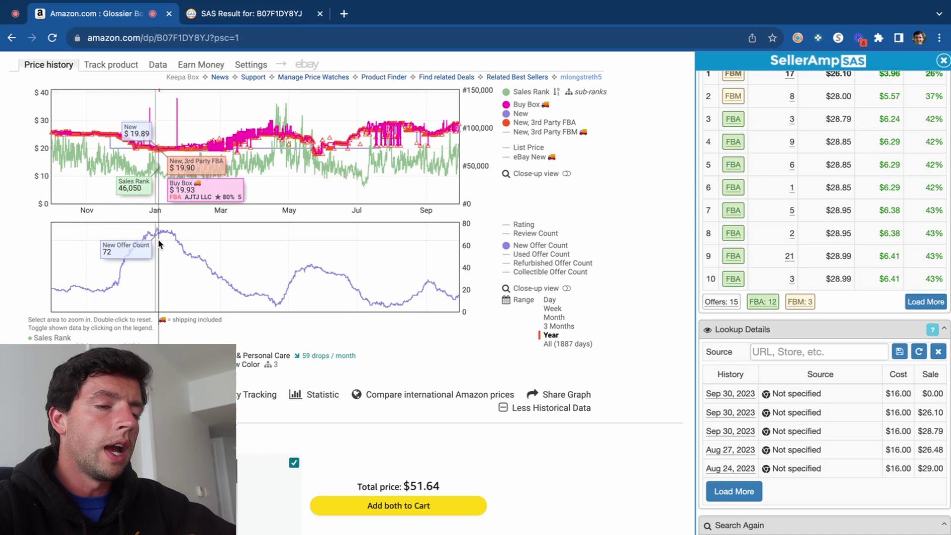
pyautogui.click(553, 327)
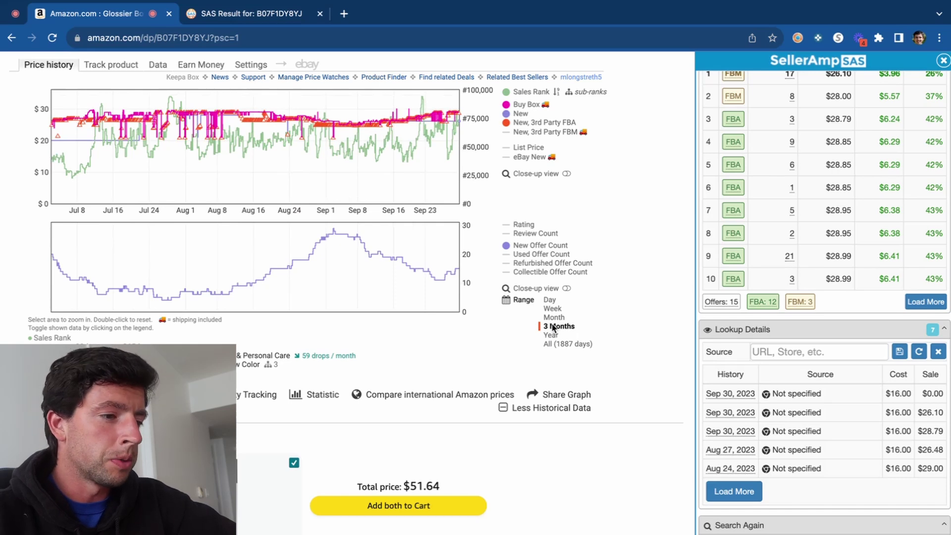
# Step: Show the 'New, 3rd Party FBM' line on Keepa's three-month price chart and review the offer counts
pyautogui.scroll(15, 553, 327)
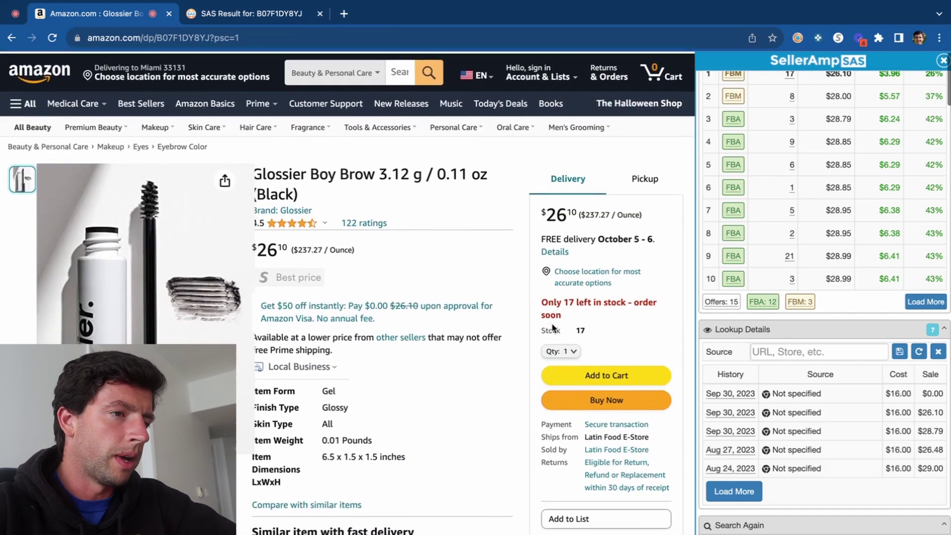
pyautogui.moveTo(317, 172); pyautogui.dragTo(250, 171)
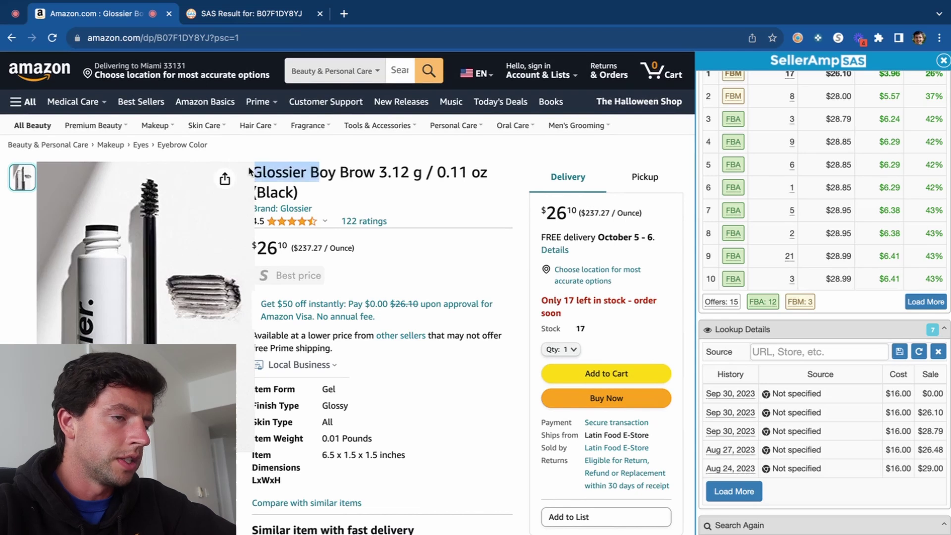
pyautogui.scroll(-7, 462, 281)
pyautogui.scroll(-8, 462, 280)
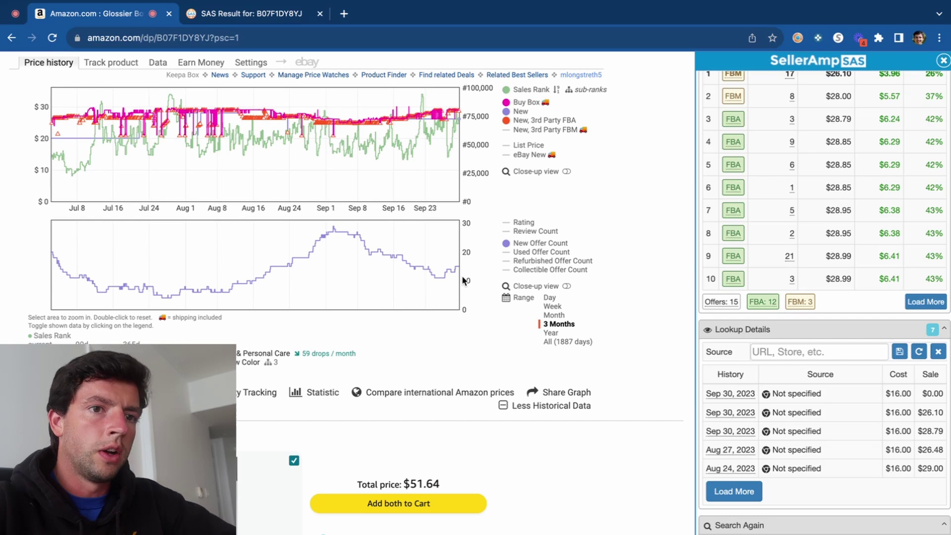
pyautogui.moveTo(729, 256)
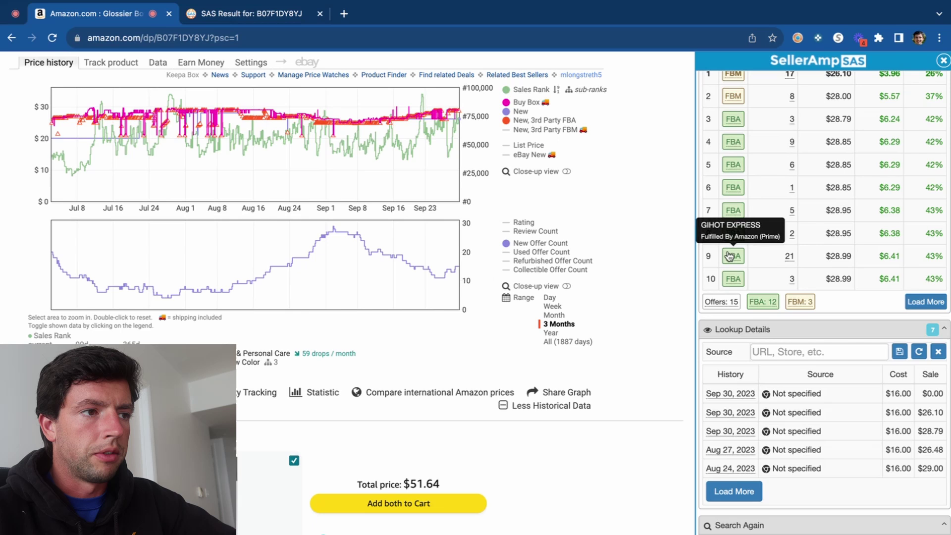
pyautogui.moveTo(442, 230)
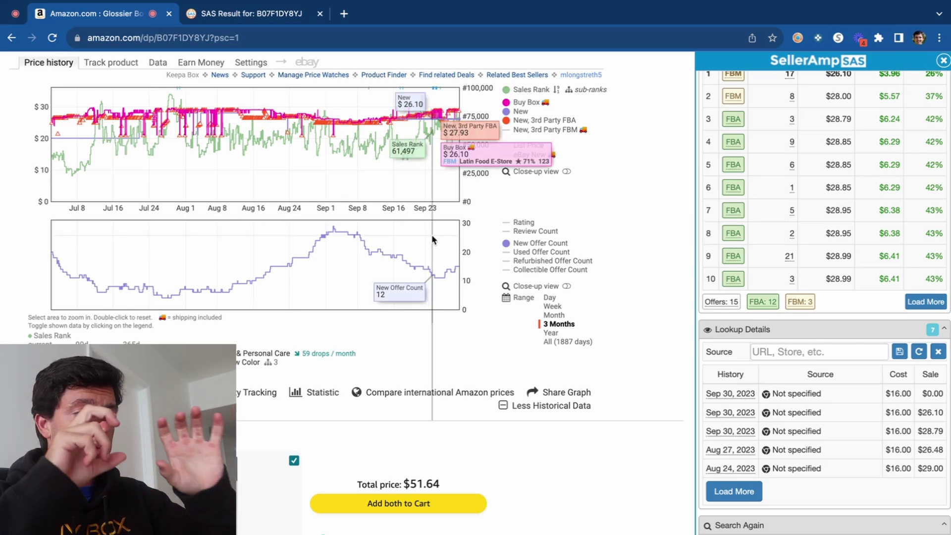
pyautogui.moveTo(598, 95)
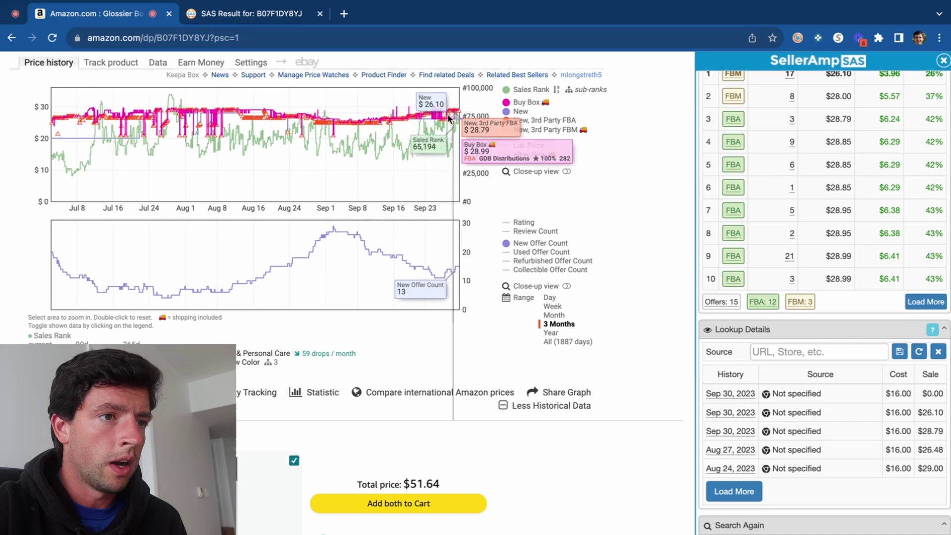
pyautogui.scroll(10, 438, 121)
pyautogui.scroll(5, 438, 122)
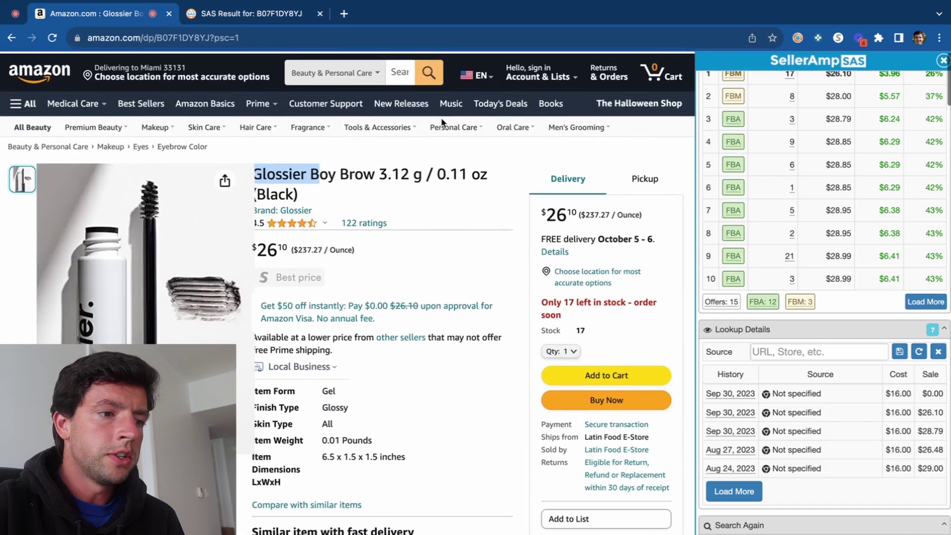
pyautogui.moveTo(443, 124)
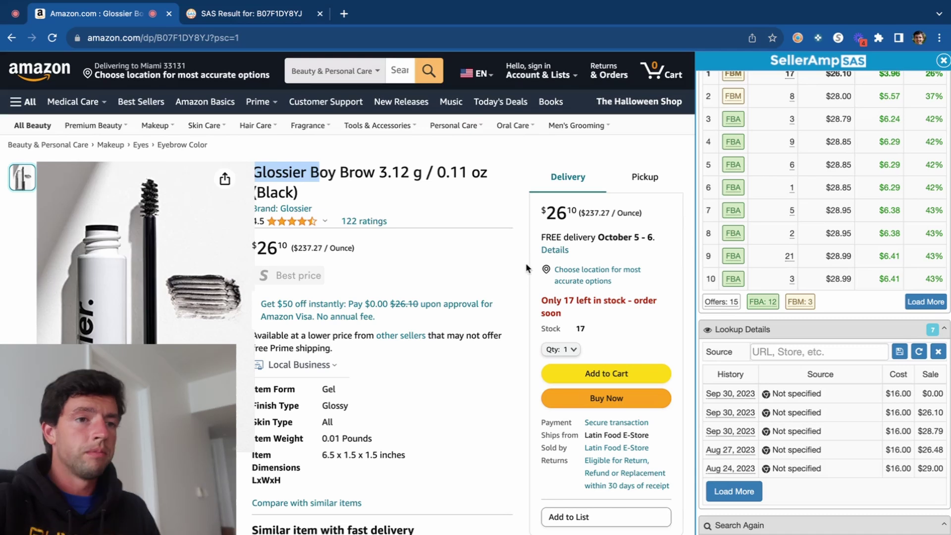
pyautogui.scroll(-10, 513, 272)
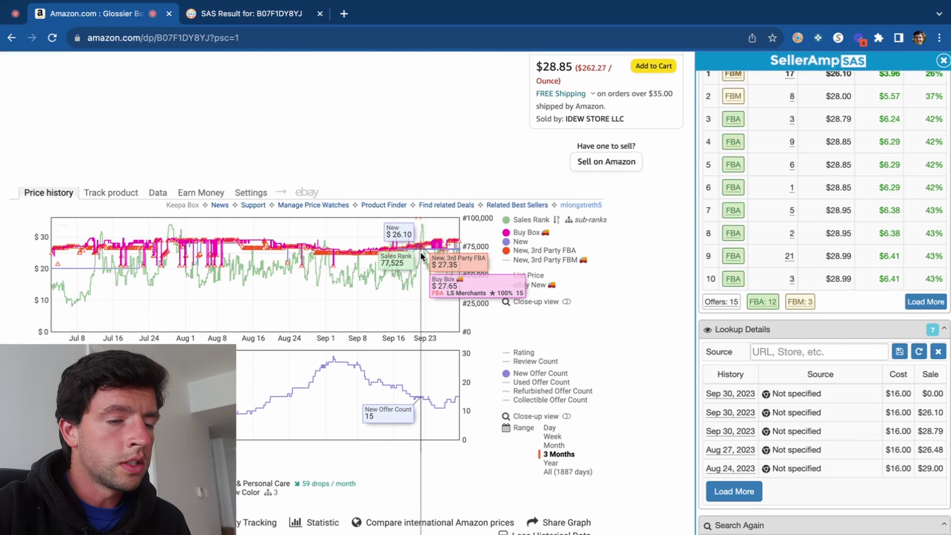
pyautogui.scroll(-2, 421, 256)
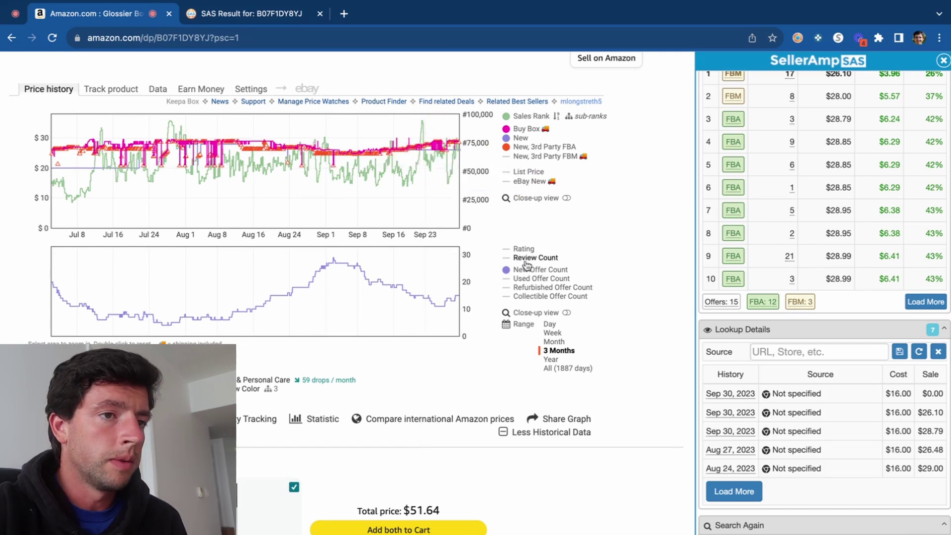
# Step: Hide the FBM, New, 3rd-party FBA and Buy Box lines, keep Sales Rank, and set the range to Year
pyautogui.click(545, 156)
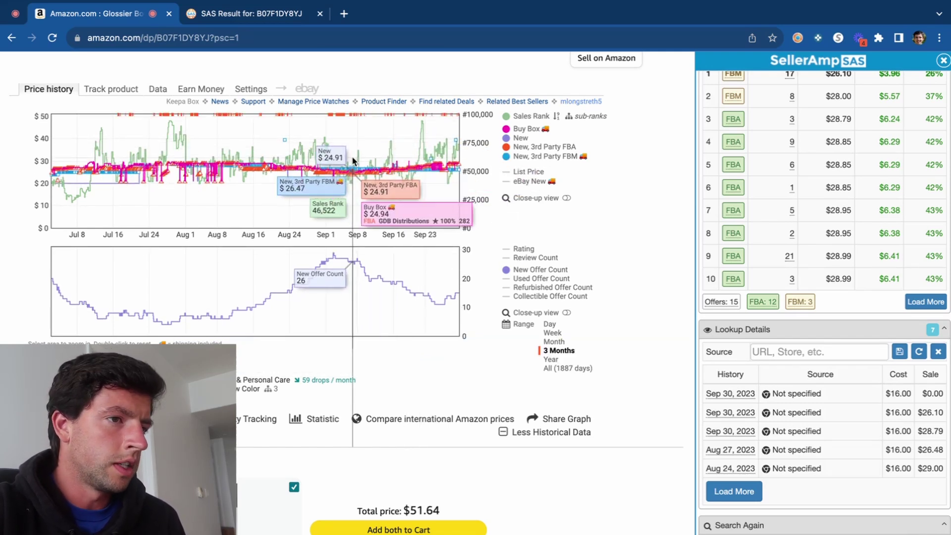
pyautogui.scroll(-1, 353, 159)
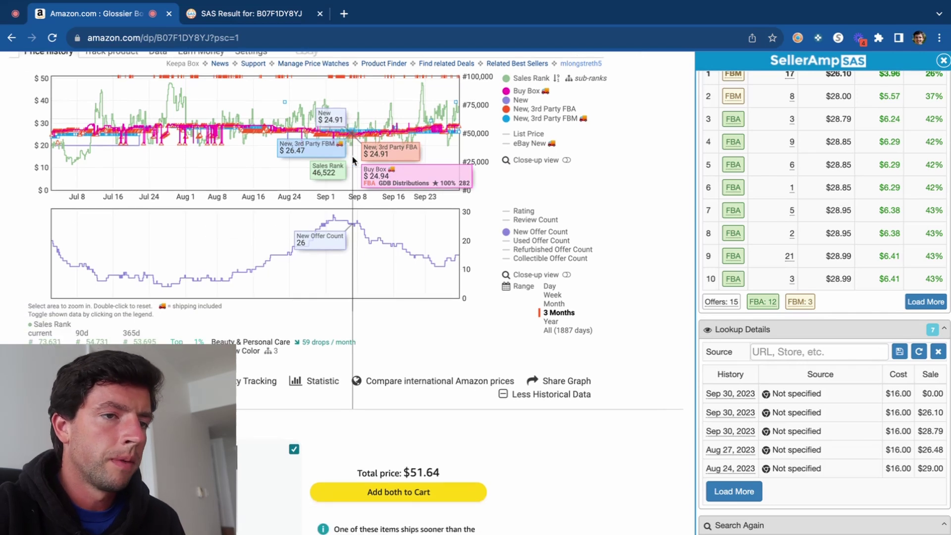
pyautogui.click(544, 120)
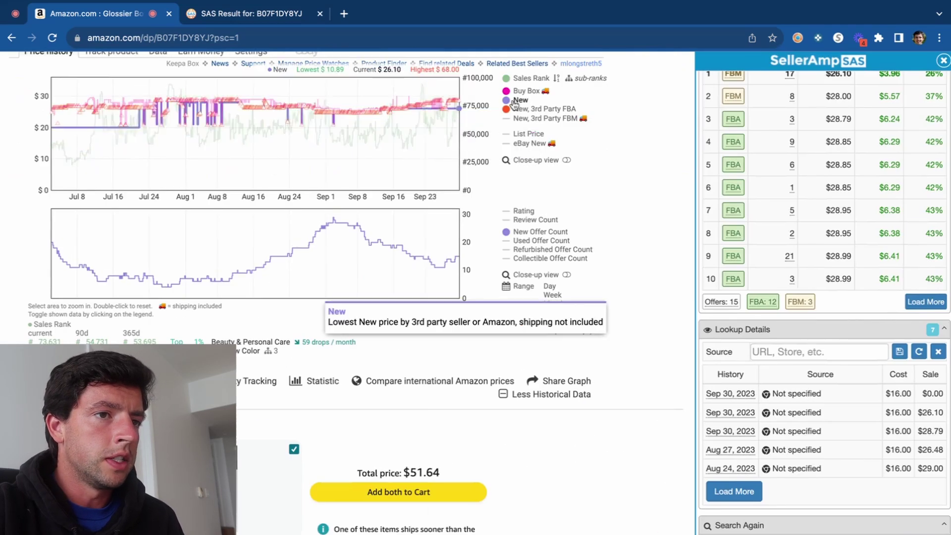
pyautogui.scroll(1, 519, 106)
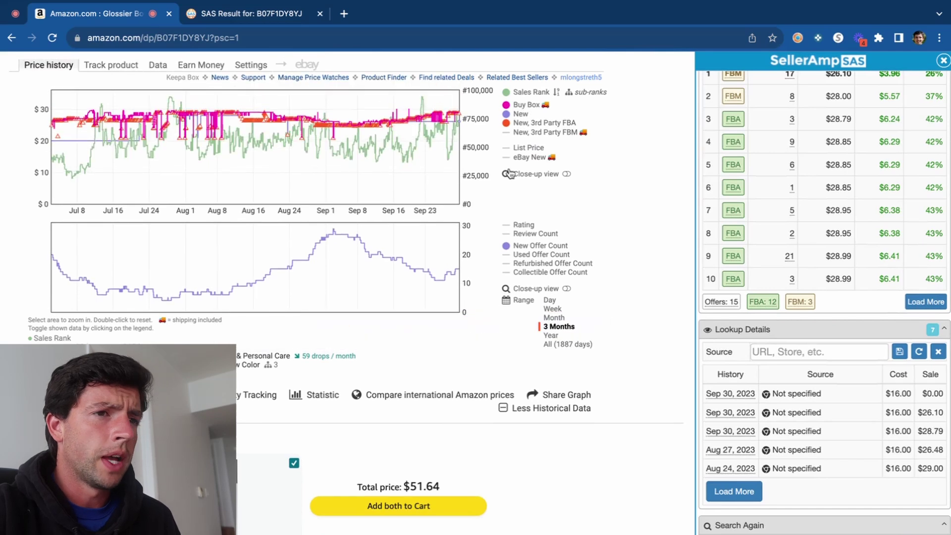
pyautogui.click(520, 115)
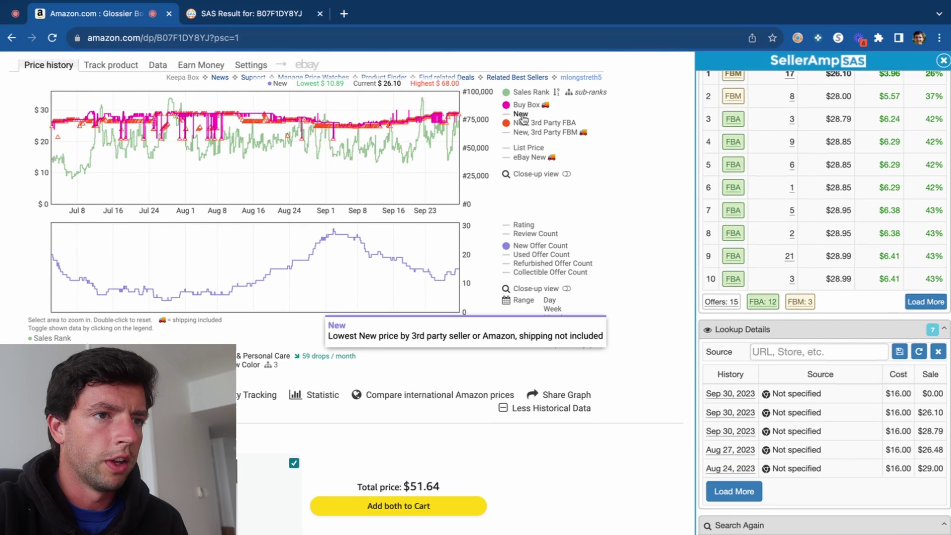
pyautogui.click(525, 123)
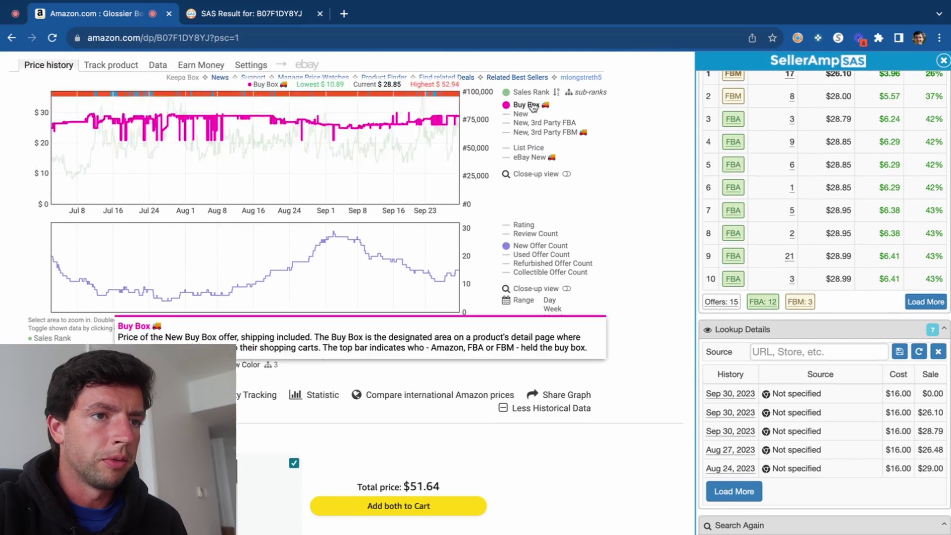
pyautogui.click(526, 104)
pyautogui.click(531, 93)
pyautogui.click(550, 335)
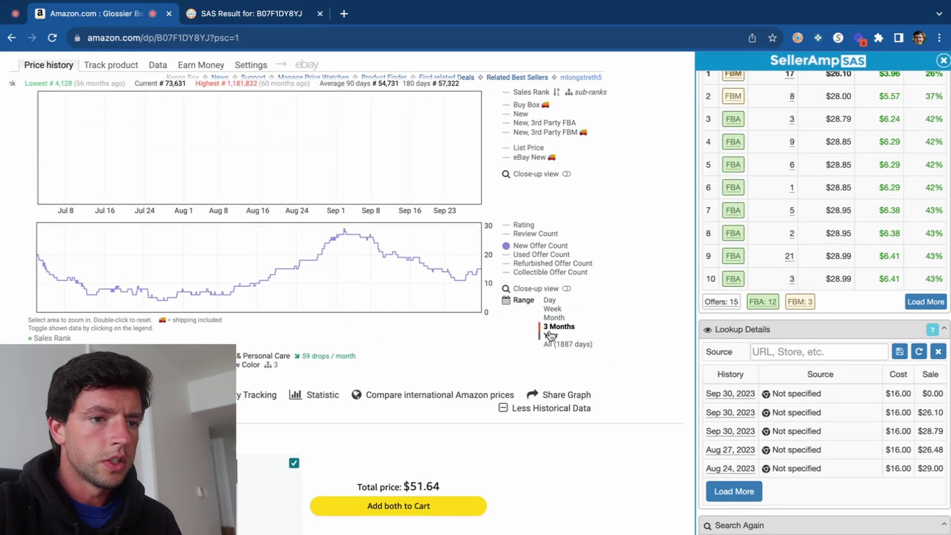
pyautogui.click(531, 93)
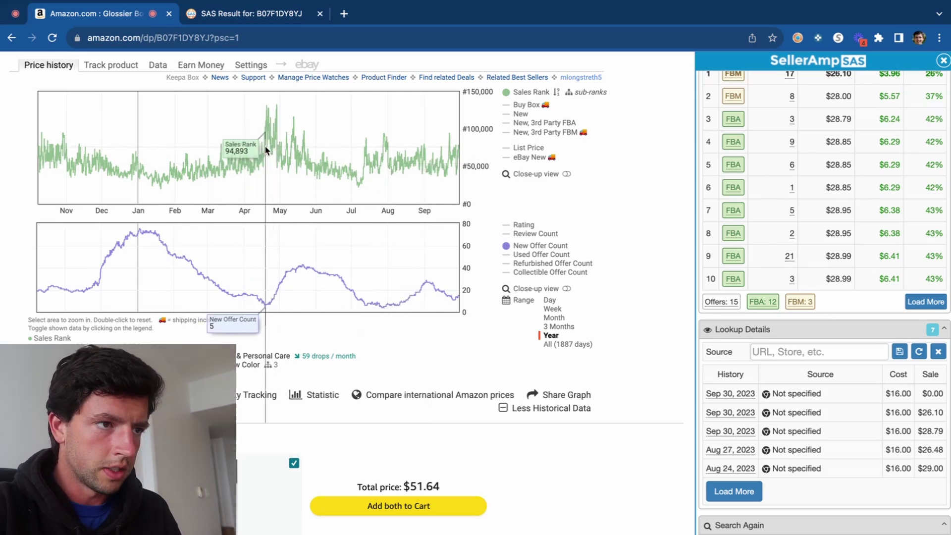
# Step: Turn the Buy Box, 3rd-party FBA and New price lines back on in the chart legend
pyautogui.click(526, 104)
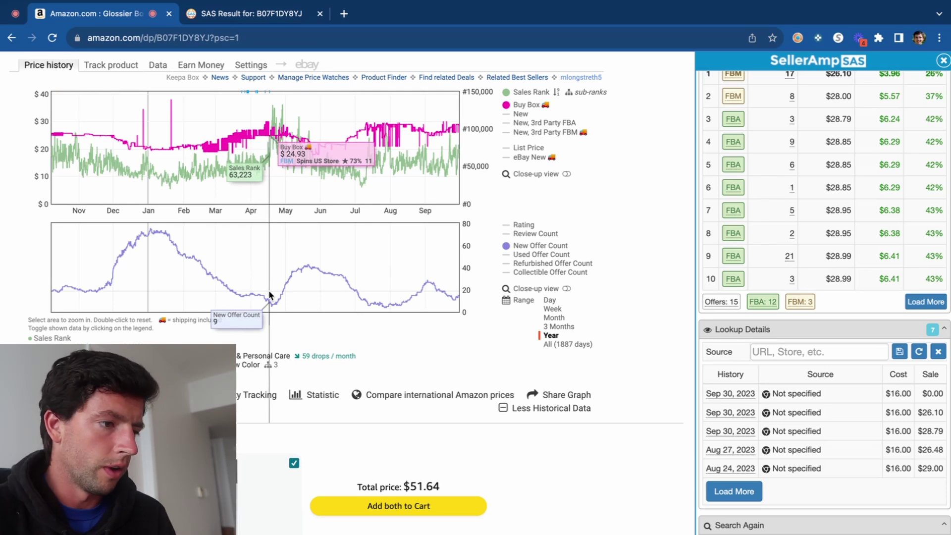
pyautogui.click(540, 123)
pyautogui.click(523, 115)
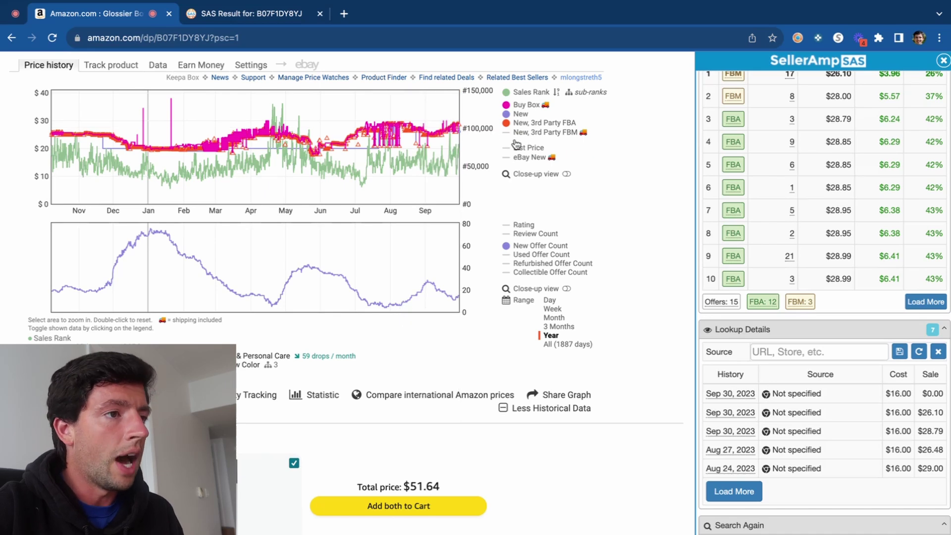
# Step: Open Keepa's Data view, then its Offers list showing the 15 current offers
pyautogui.click(158, 66)
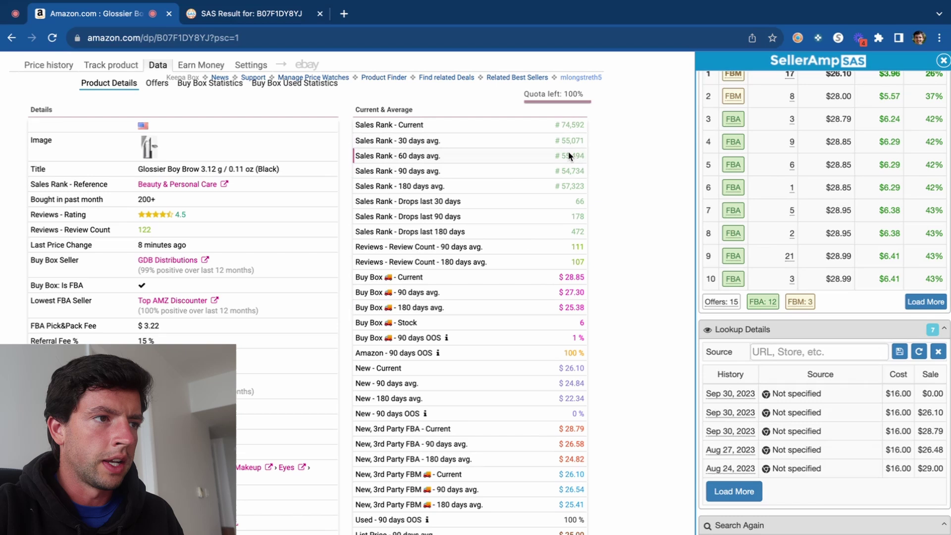
pyautogui.click(157, 83)
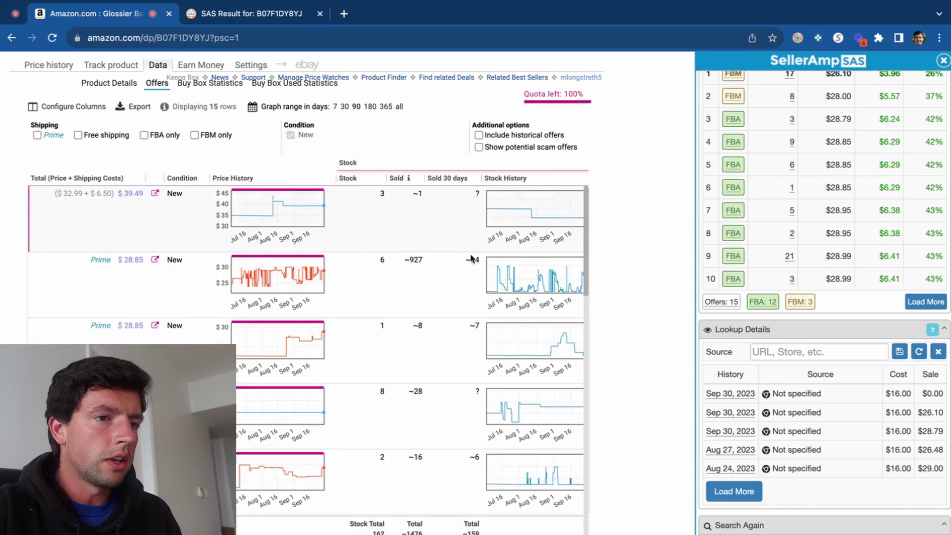
# Step: Scroll the offers table to the seller columns and through the rows comparing ratings, reviews and first-seen dates
pyautogui.hscroll(2, 473, 265)
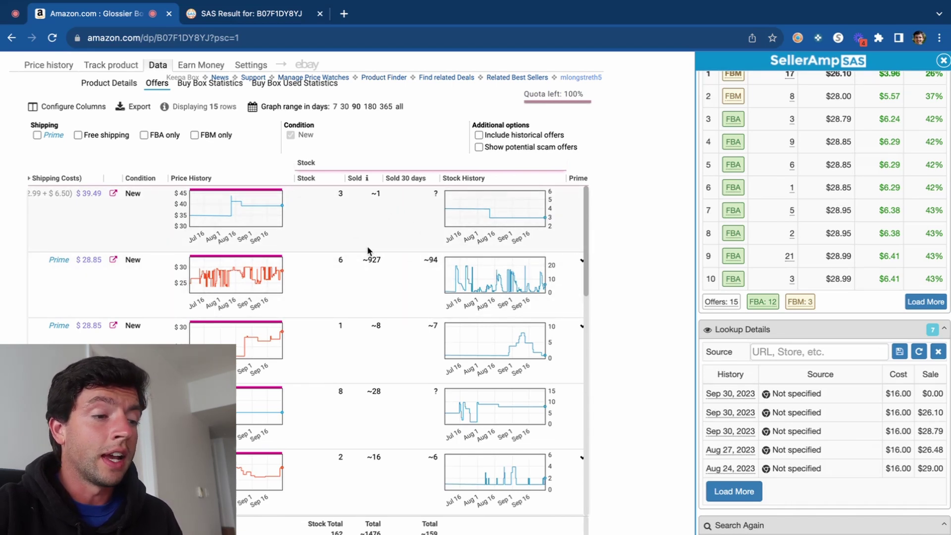
pyautogui.hscroll(10, 367, 246)
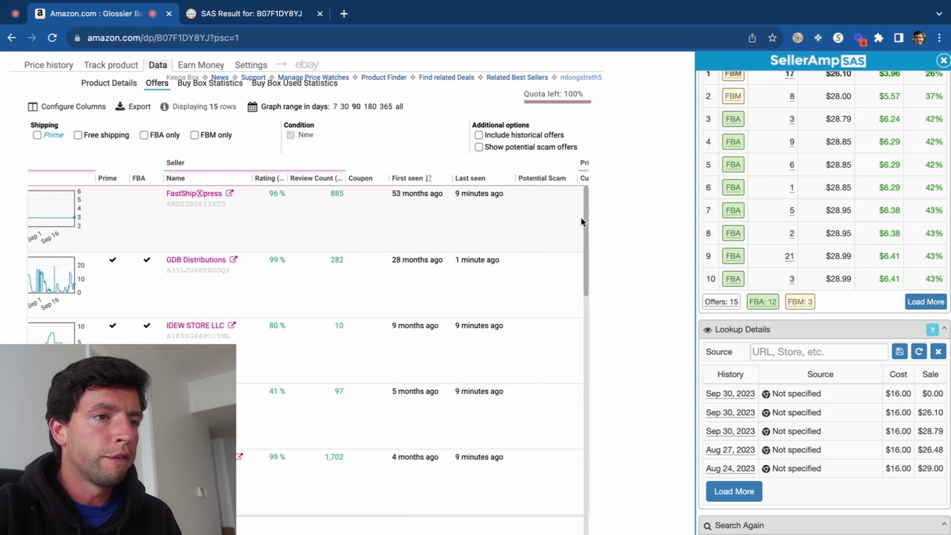
pyautogui.scroll(-2, 580, 221)
pyautogui.scroll(2, 563, 277)
pyautogui.scroll(-2, 616, 259)
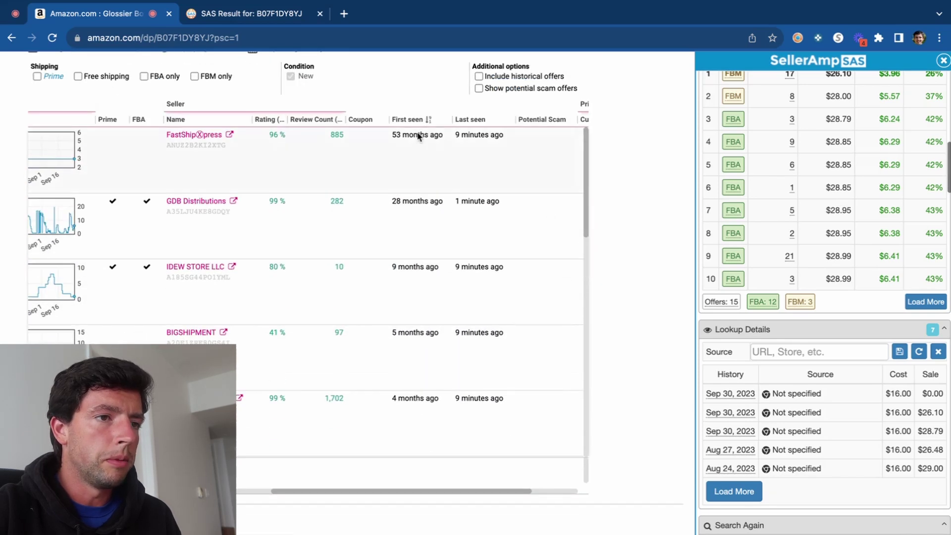
pyautogui.scroll(-3, 415, 286)
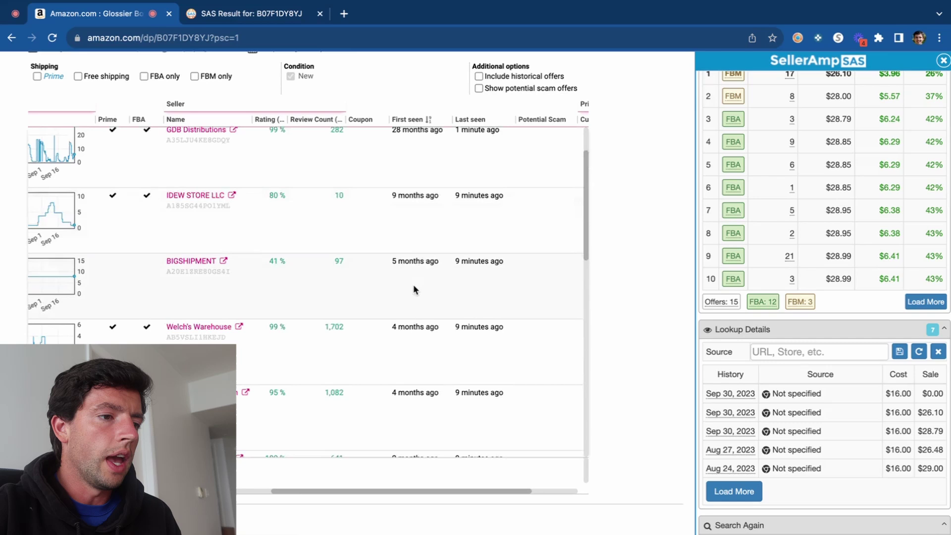
pyautogui.scroll(-1, 703, 288)
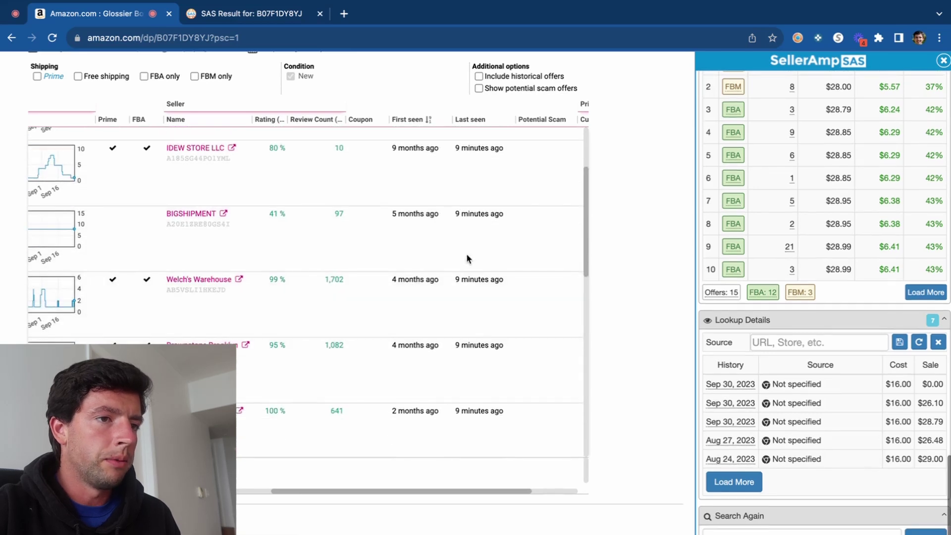
pyautogui.scroll(3, 466, 254)
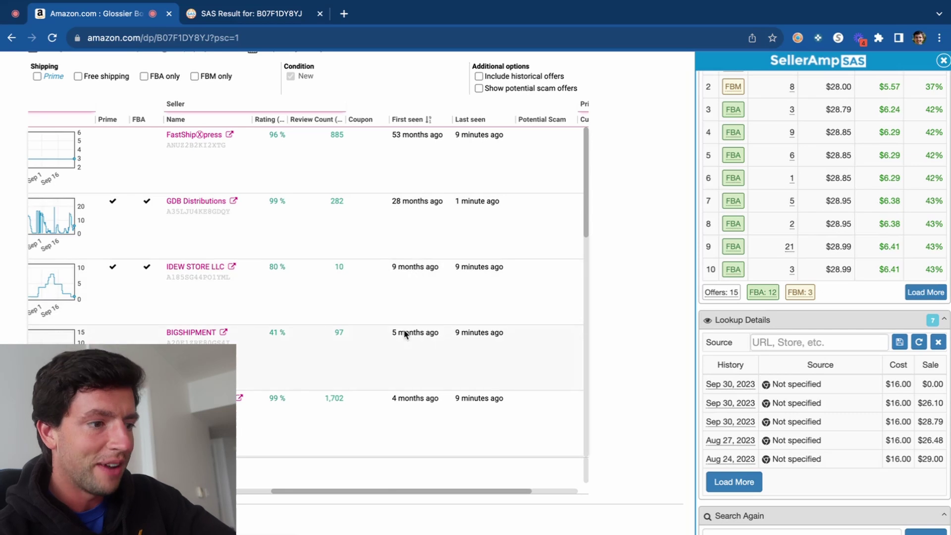
pyautogui.scroll(-1, 636, 307)
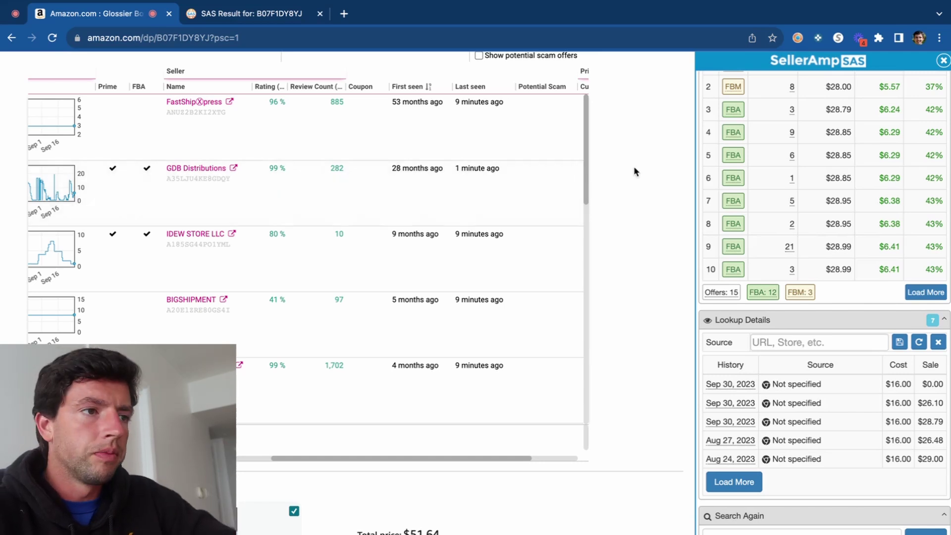
pyautogui.scroll(1, 634, 166)
pyautogui.scroll(1, 175, 119)
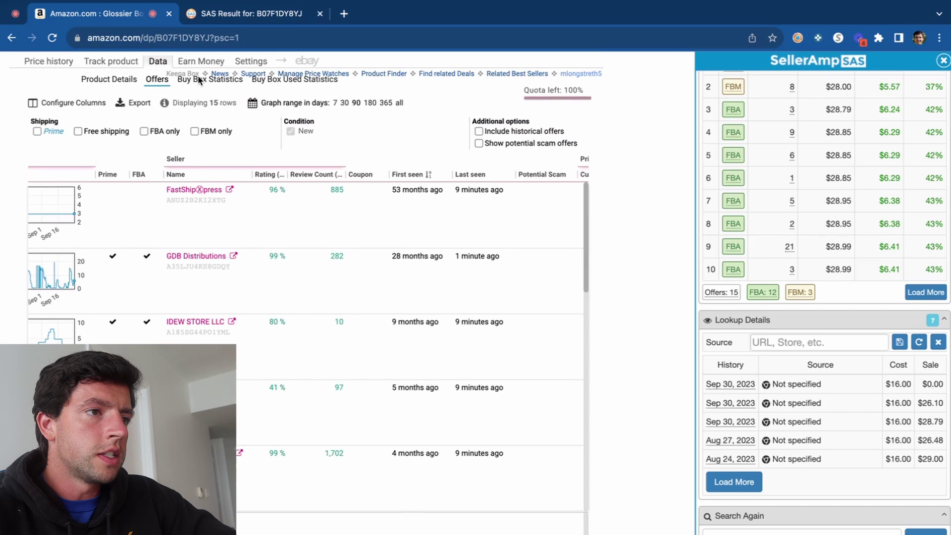
# Step: Open the Buy Box statistics and sort the sellers by average price
pyautogui.click(198, 86)
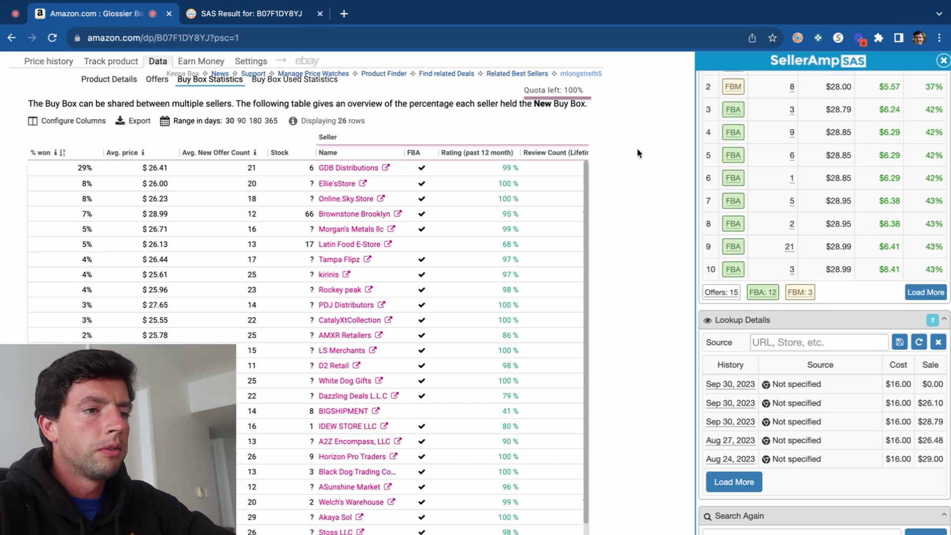
pyautogui.click(72, 163)
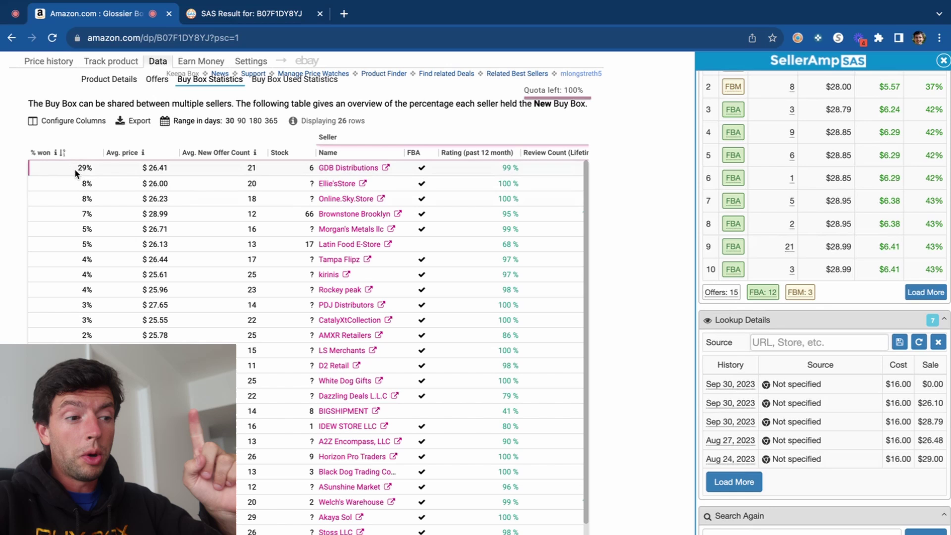
pyautogui.hscroll(3, 365, 186)
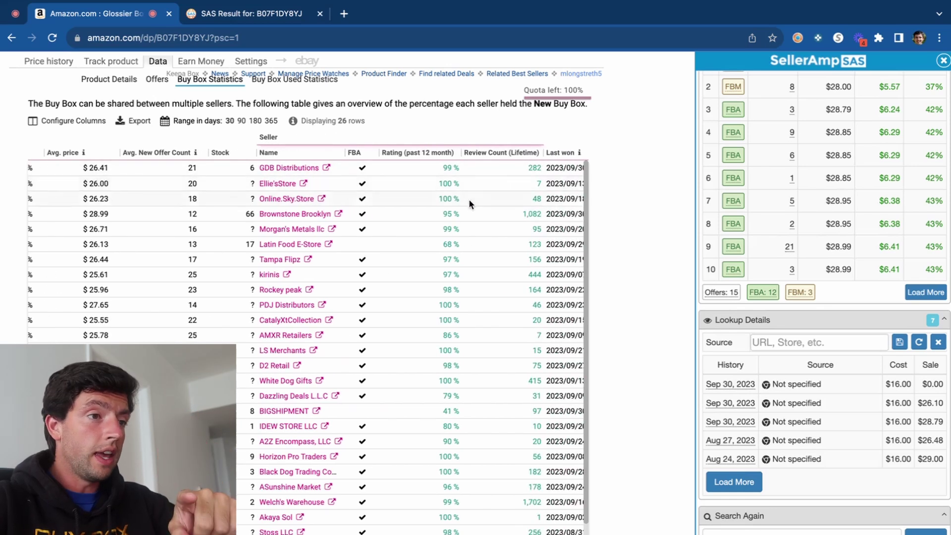
pyautogui.hscroll(-3, 468, 198)
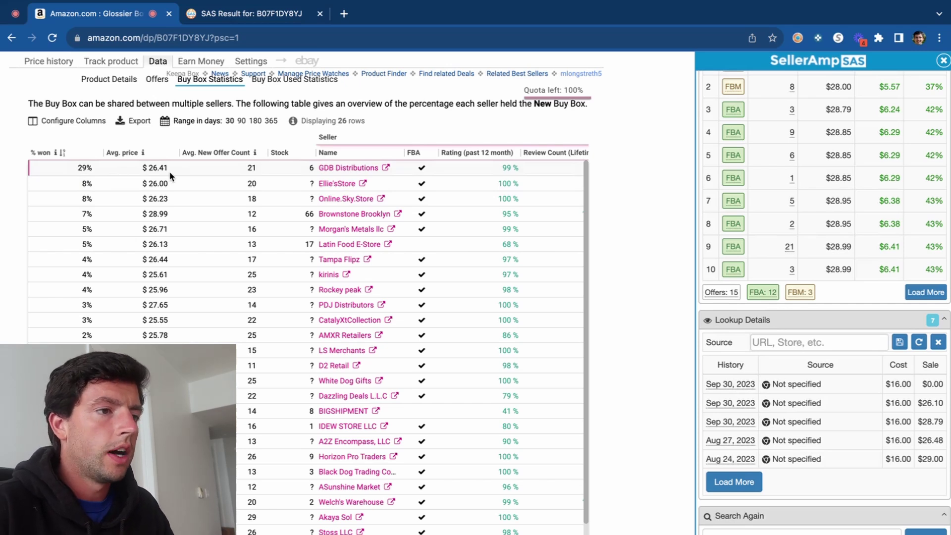
pyautogui.click(167, 154)
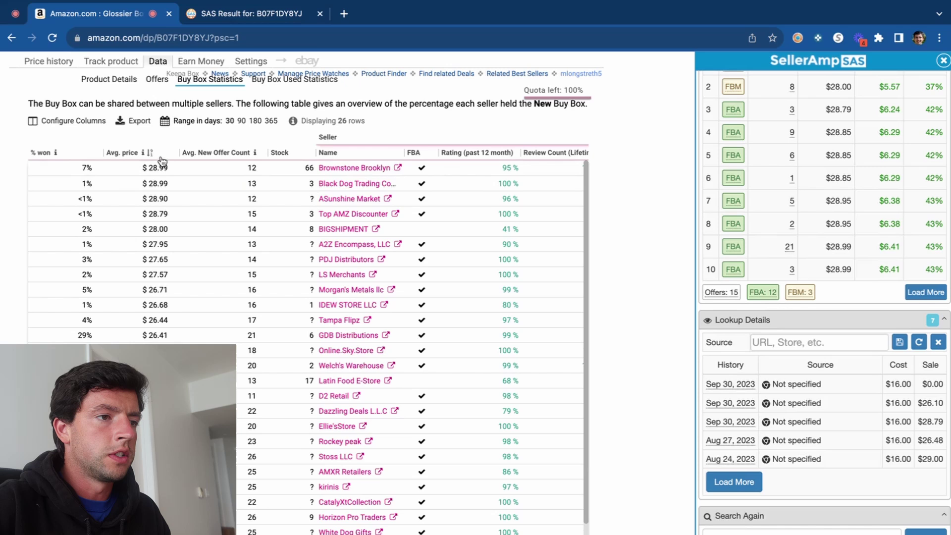
# Step: Try the 90, 180 and 30-day ranges, settling on the 365-day Buy Box range
pyautogui.click(242, 121)
pyautogui.click(256, 122)
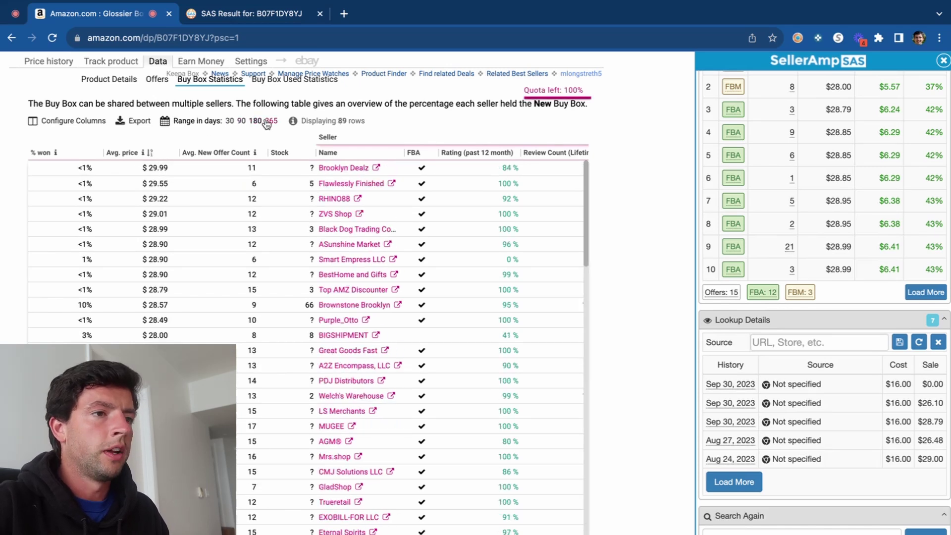
pyautogui.click(271, 121)
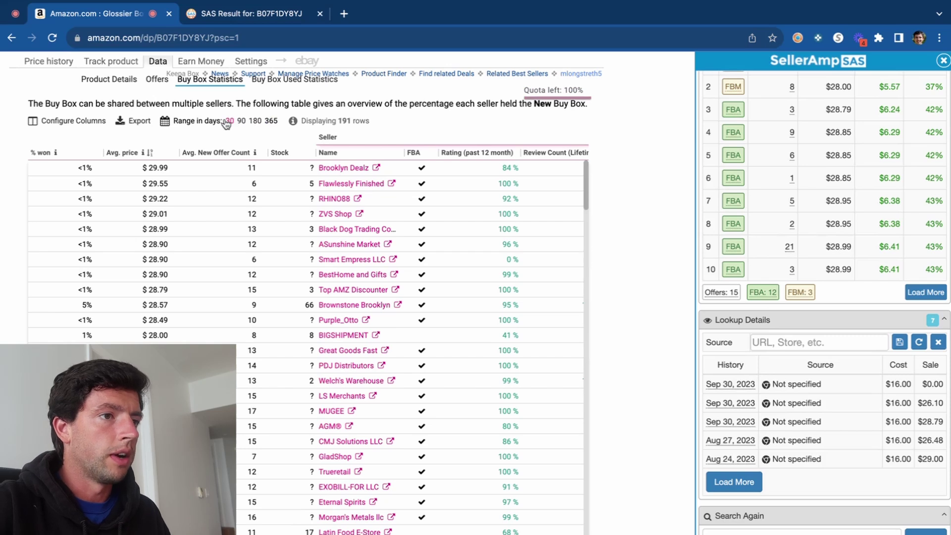
pyautogui.click(229, 121)
pyautogui.click(271, 121)
# Step: Re-sort the 26 sellers by average price, highest first, and scroll through the list
pyautogui.click(162, 151)
pyautogui.click(162, 152)
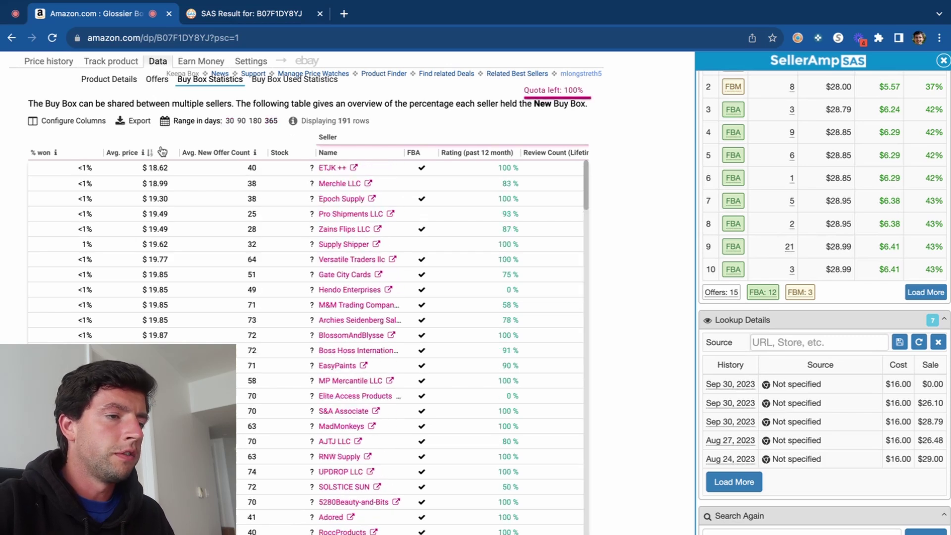
pyautogui.click(162, 151)
pyautogui.scroll(5, 42, 194)
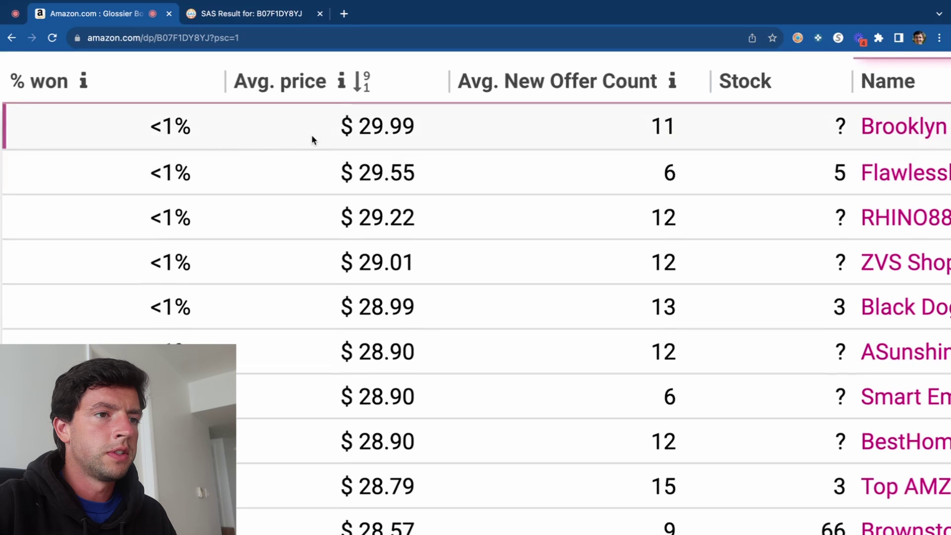
pyautogui.scroll(-5, 311, 136)
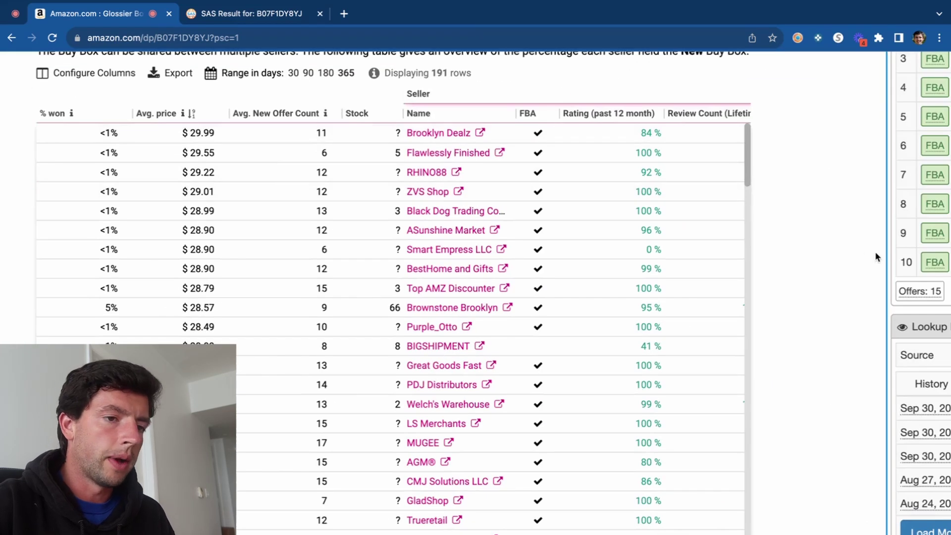
pyautogui.scroll(-2, 690, 277)
pyautogui.scroll(-10, 681, 281)
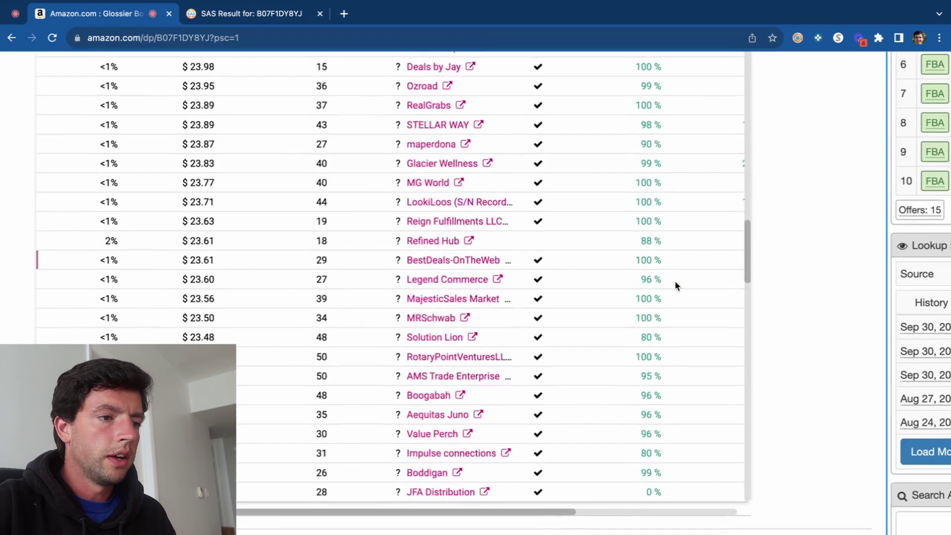
pyautogui.scroll(-3, 312, 435)
pyautogui.scroll(-2, 312, 436)
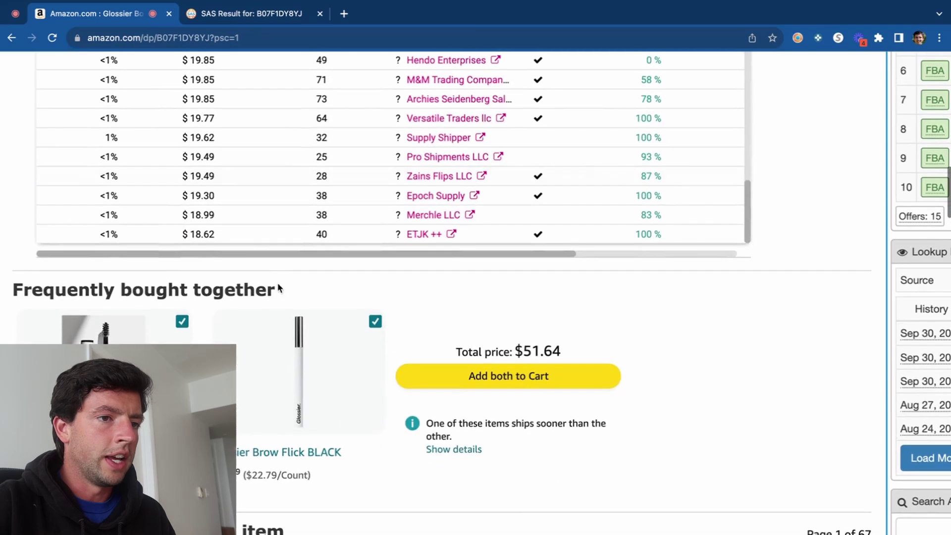
pyautogui.scroll(-3, 244, 225)
pyautogui.scroll(10, 245, 229)
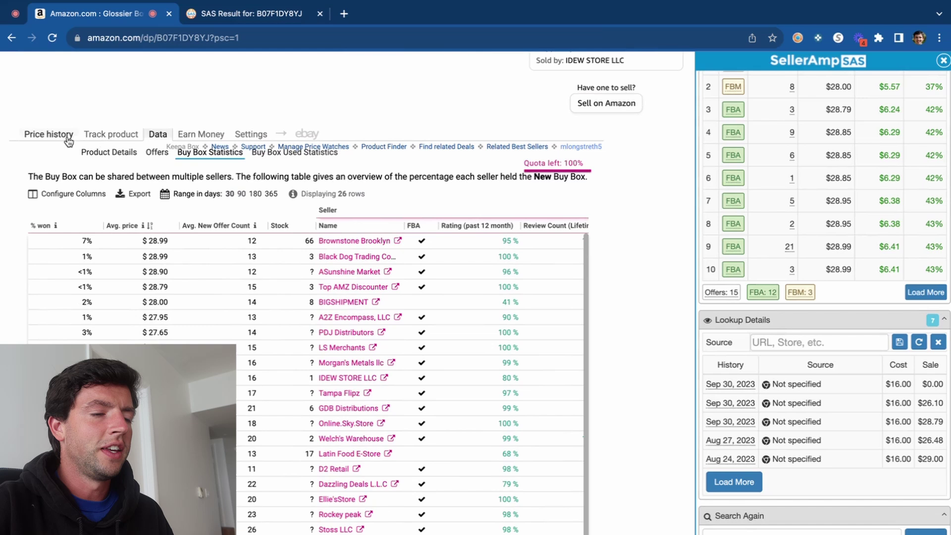
# Step: Open the product's price history graphs and scroll through them
pyautogui.click(50, 133)
pyautogui.scroll(-1, 188, 297)
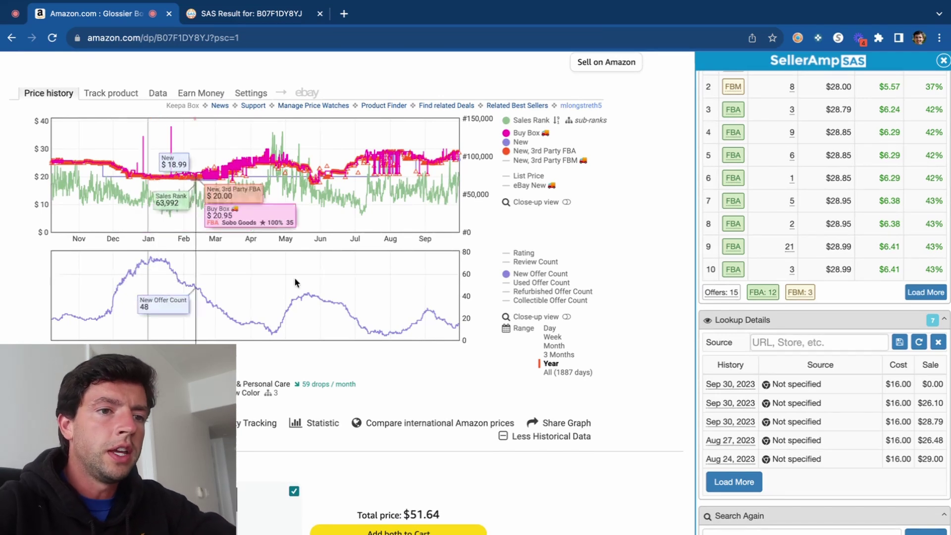
pyautogui.scroll(2, 757, 332)
# Step: Open storefront searches for the competing FBA sellers, then switch to the first, Welch's Warehouse
pyautogui.click(737, 207)
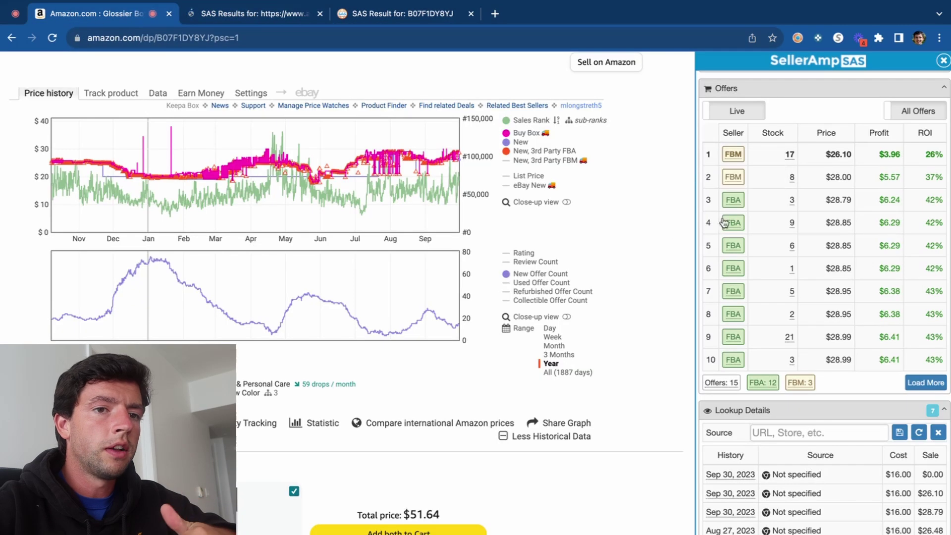
pyautogui.click(724, 223)
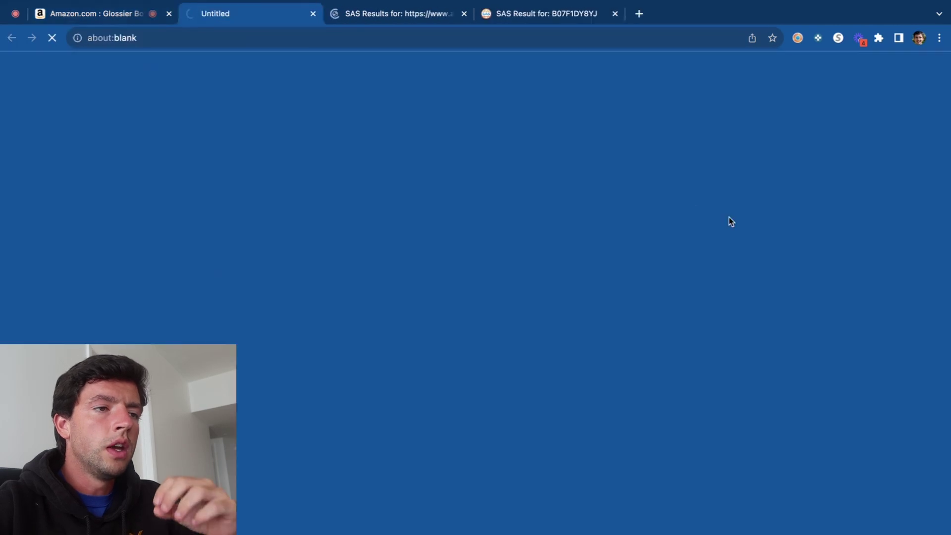
pyautogui.click(729, 249)
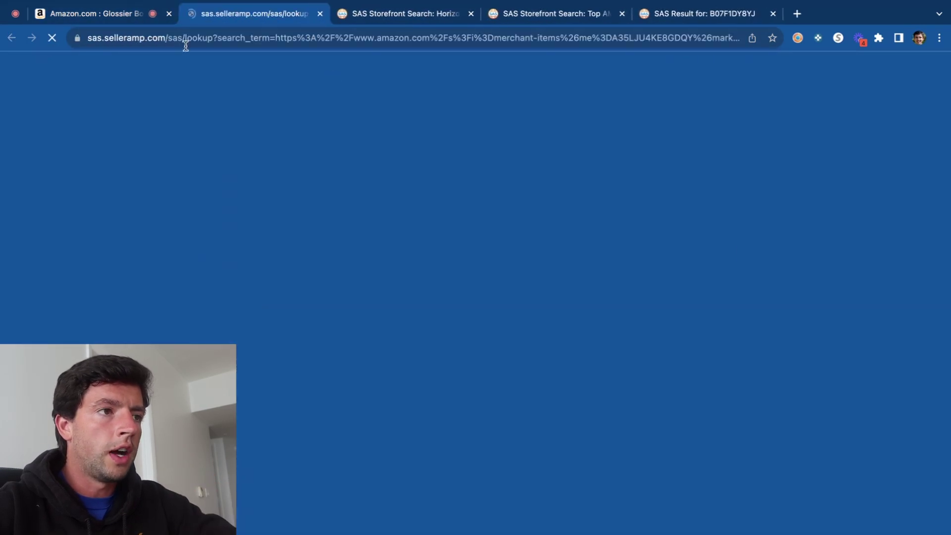
pyautogui.click(734, 273)
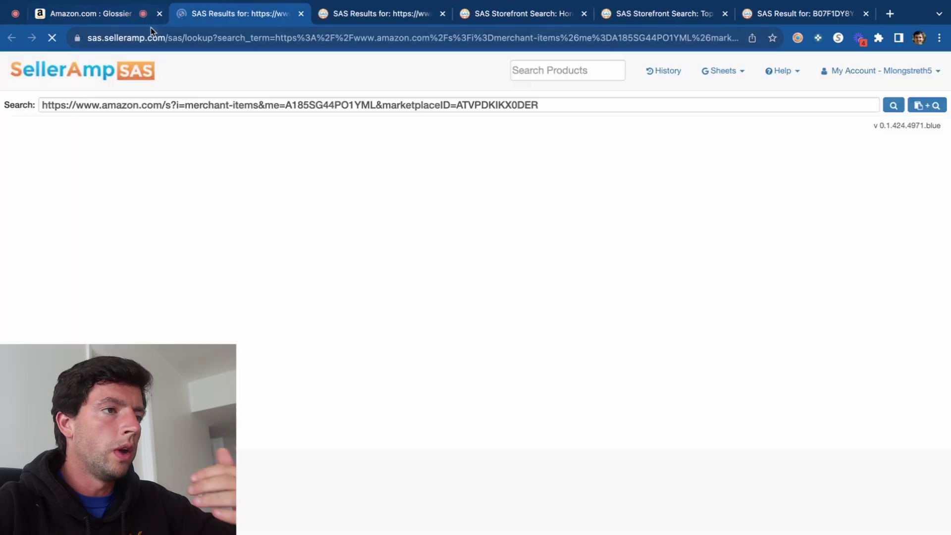
pyautogui.click(732, 295)
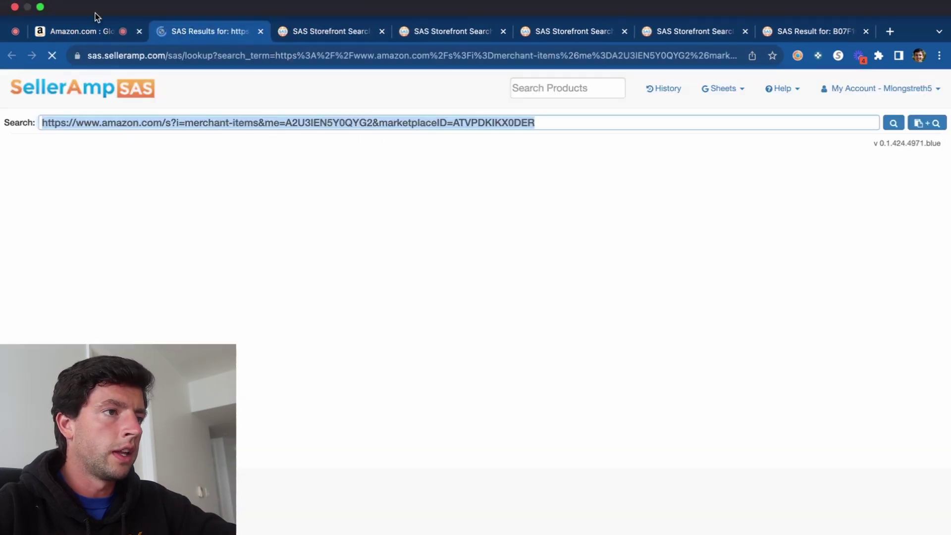
pyautogui.click(94, 14)
pyautogui.click(731, 317)
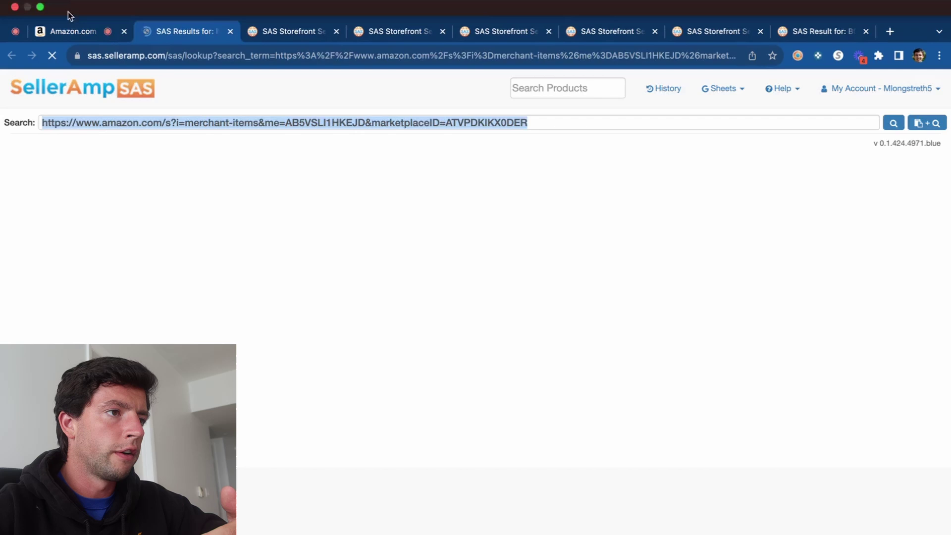
pyautogui.click(75, 31)
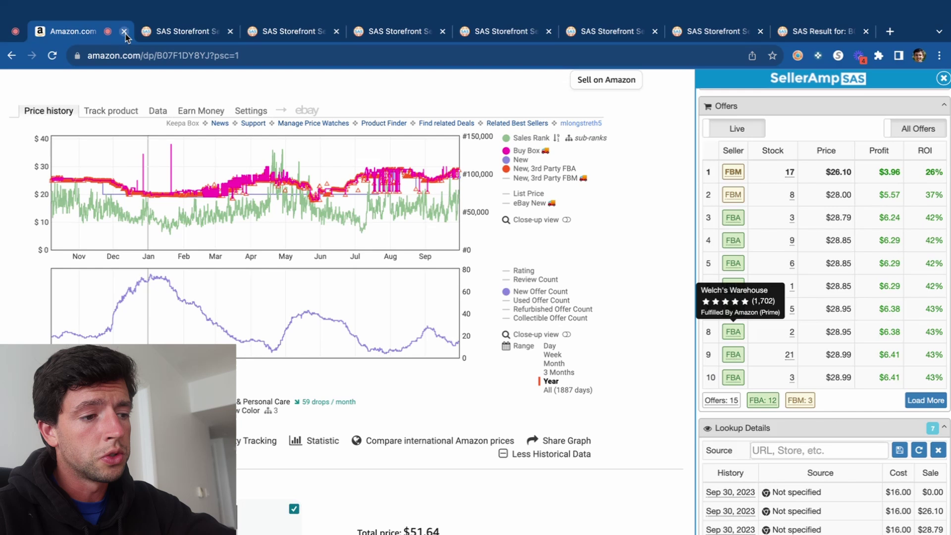
pyautogui.click(159, 26)
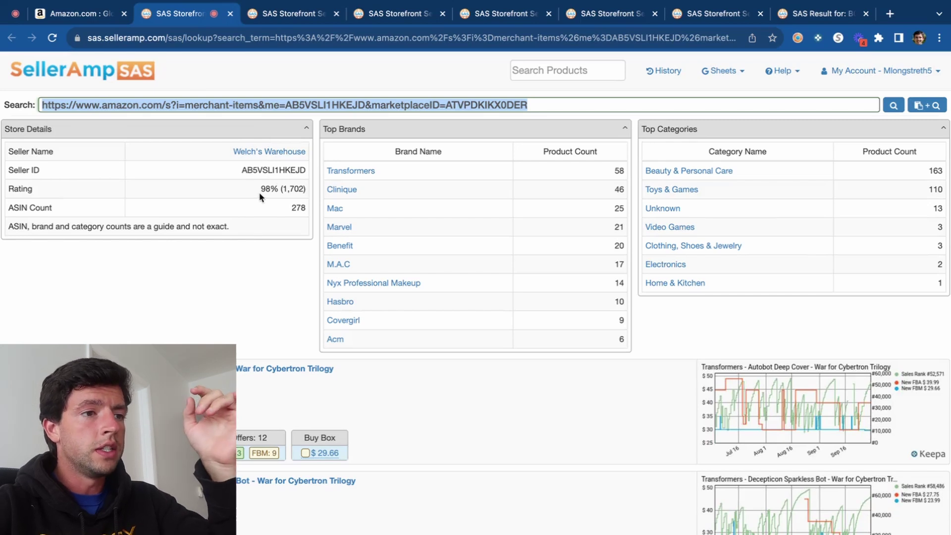
pyautogui.moveTo(260, 191); pyautogui.dragTo(306, 195)
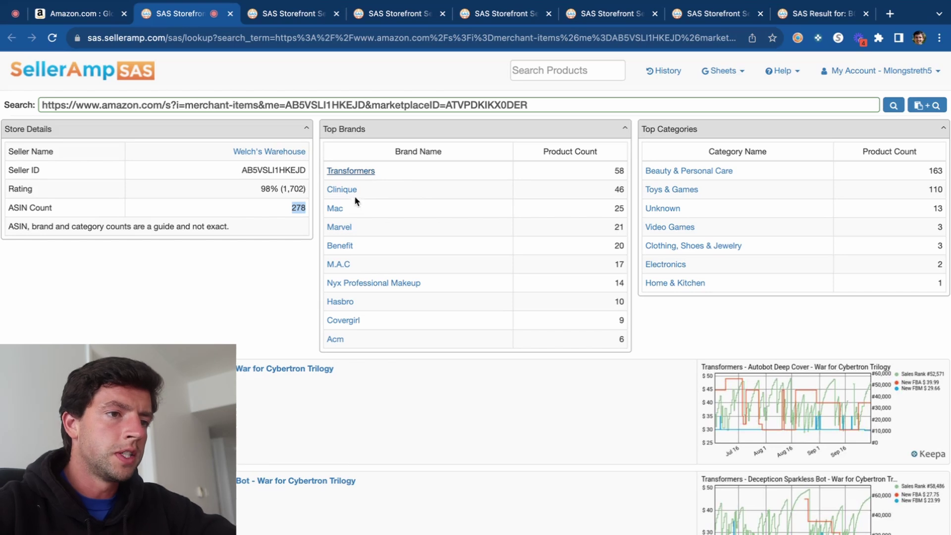
# Step: Filter Welch's Warehouse products by Mac, then by Beauty & Personal Care and Toys & Games
pyautogui.click(335, 208)
pyautogui.scroll(-3, 522, 287)
pyautogui.scroll(-5, 196, 203)
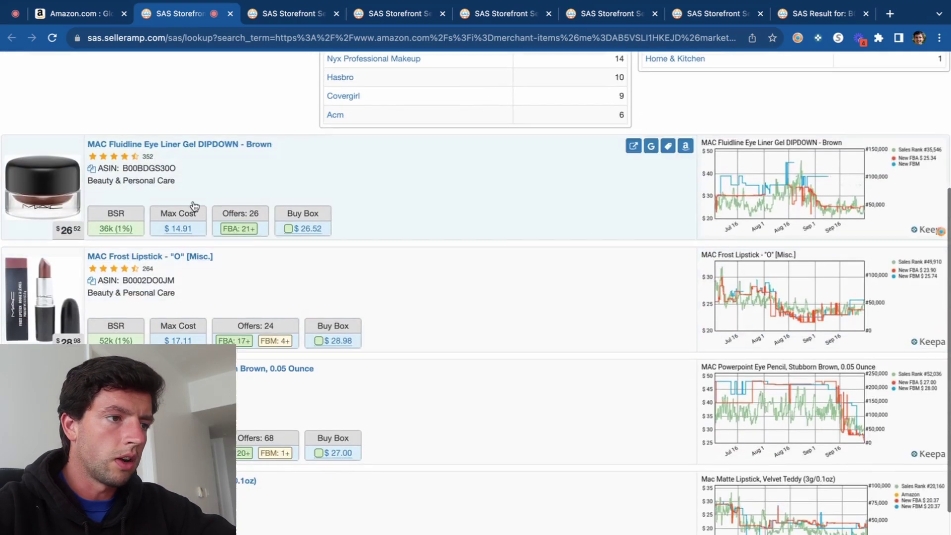
pyautogui.scroll(8, 197, 196)
pyautogui.click(660, 177)
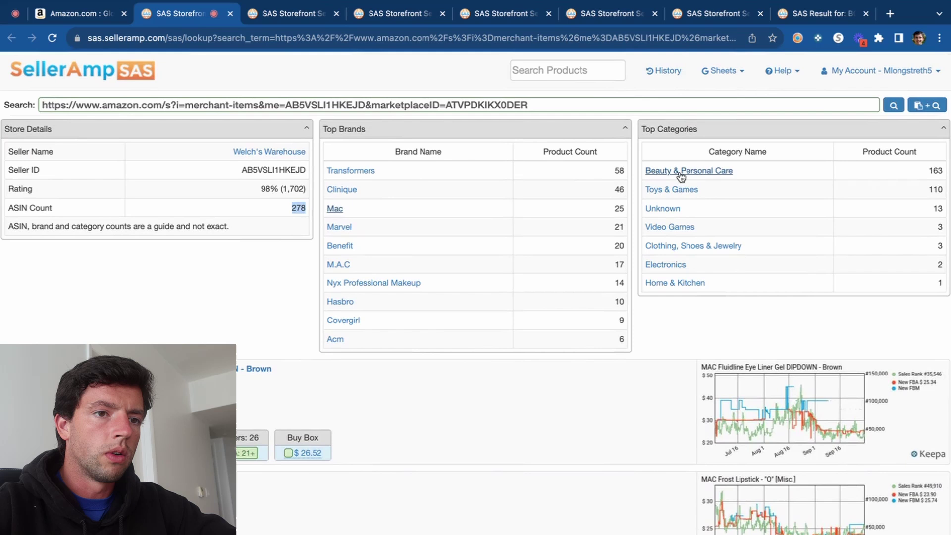
pyautogui.click(678, 192)
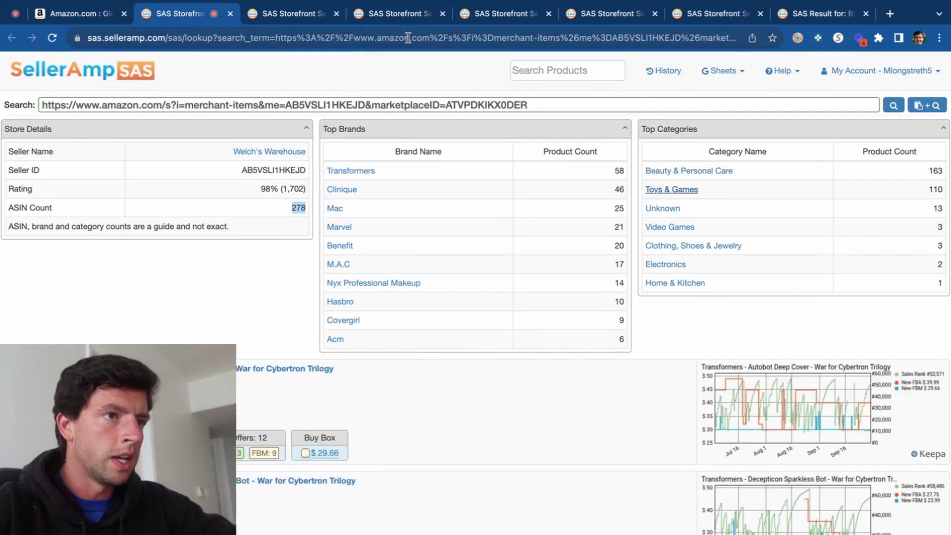
# Step: Browse the IDEW STORE LLC, GDB Distributions and Top AMZ Discounter storefront tabs
pyautogui.click(311, 19)
pyautogui.click(389, 16)
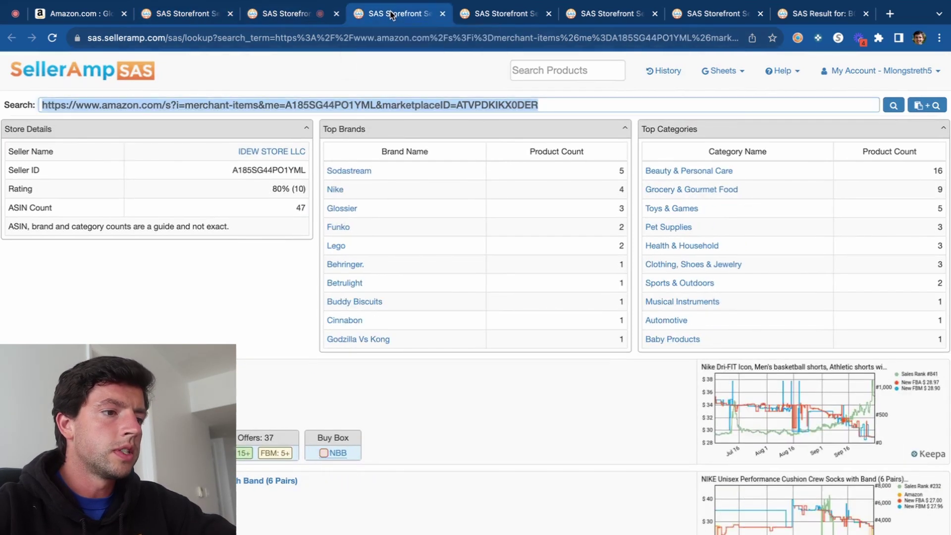
pyautogui.click(530, 15)
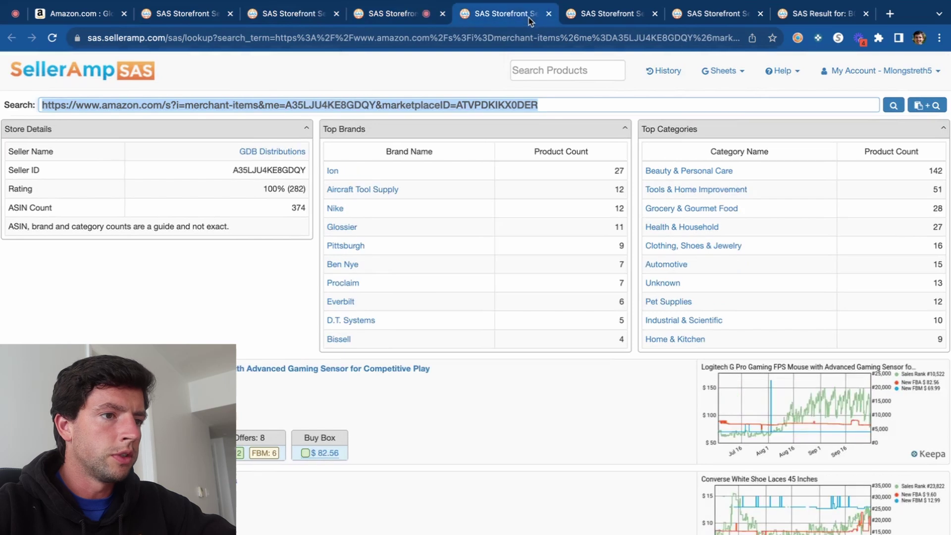
pyautogui.click(604, 16)
pyautogui.click(715, 16)
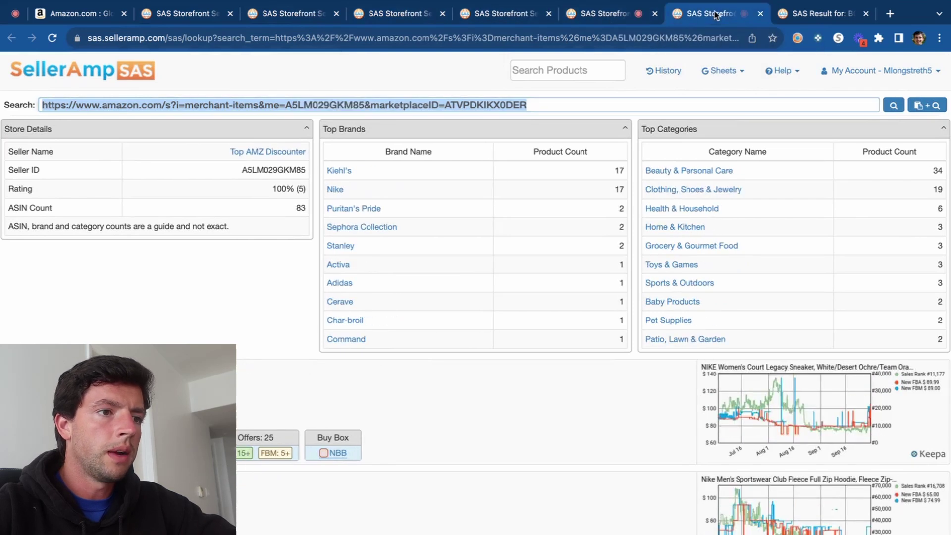
pyautogui.scroll(-3, 513, 97)
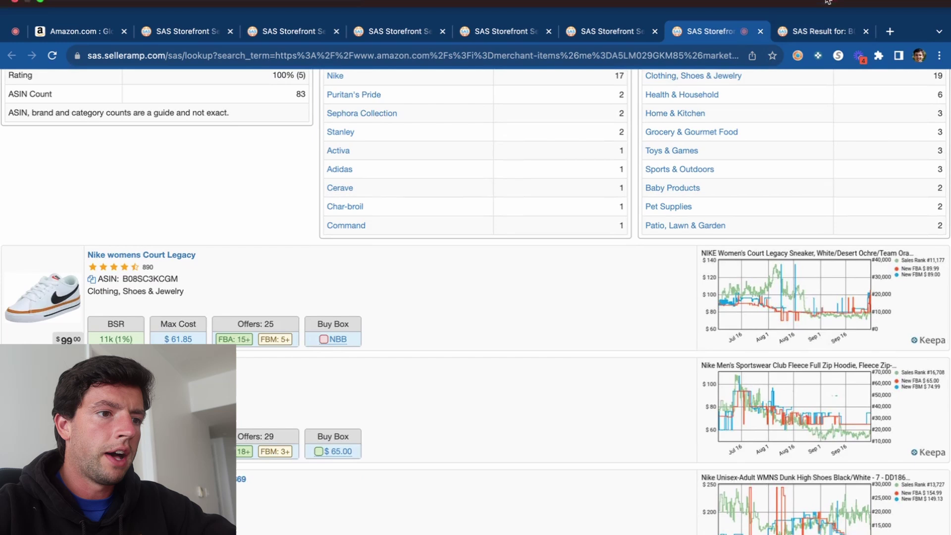
pyautogui.click(813, 15)
pyautogui.click(716, 20)
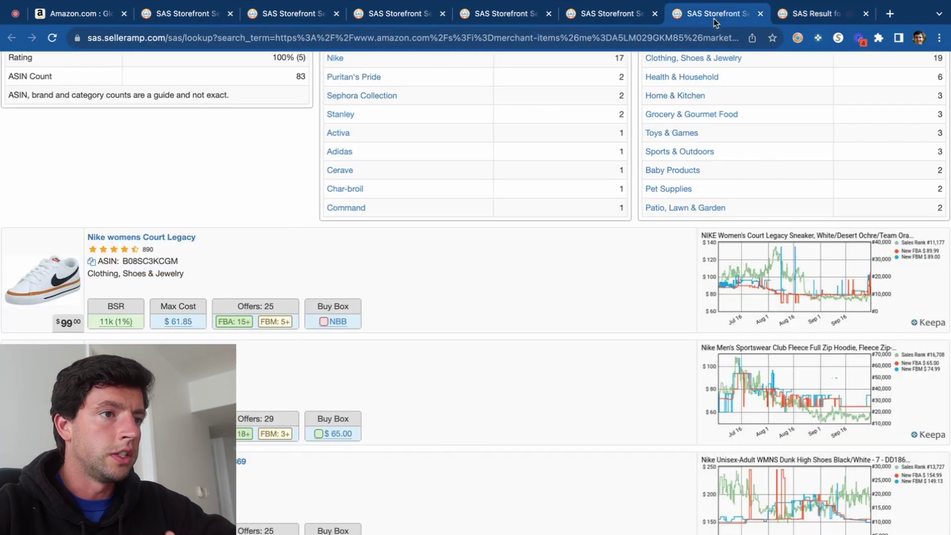
# Step: Back on Welch's Warehouse, filter to Mac and Google the MAC Fluidline Eye Liner Gel DIPDOWN - Brown
pyautogui.click(181, 23)
pyautogui.scroll(-3, 272, 204)
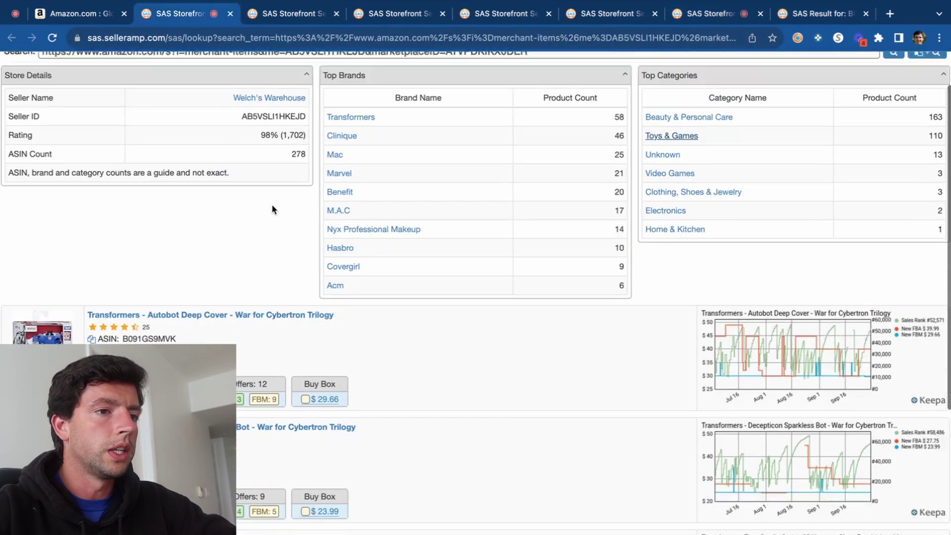
pyautogui.click(335, 126)
pyautogui.scroll(-4, 334, 155)
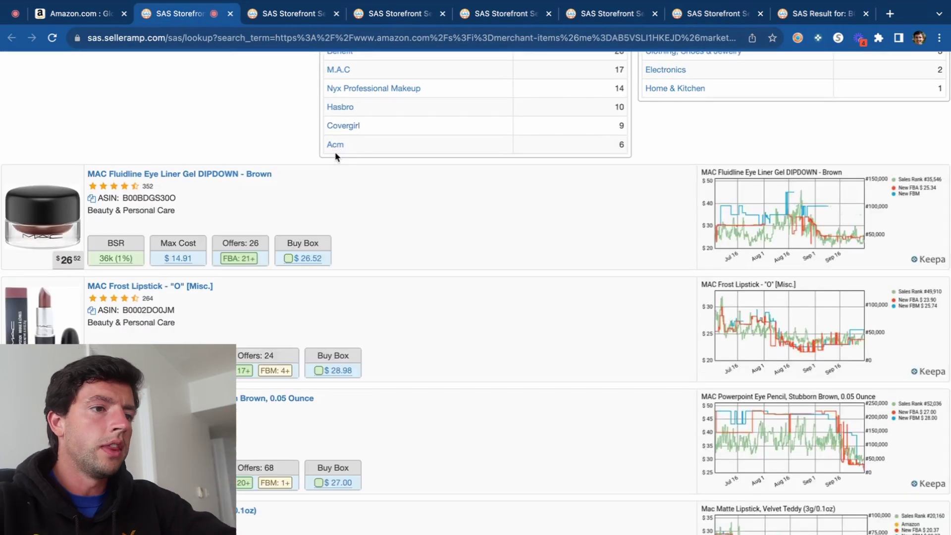
pyautogui.scroll(-1, 333, 155)
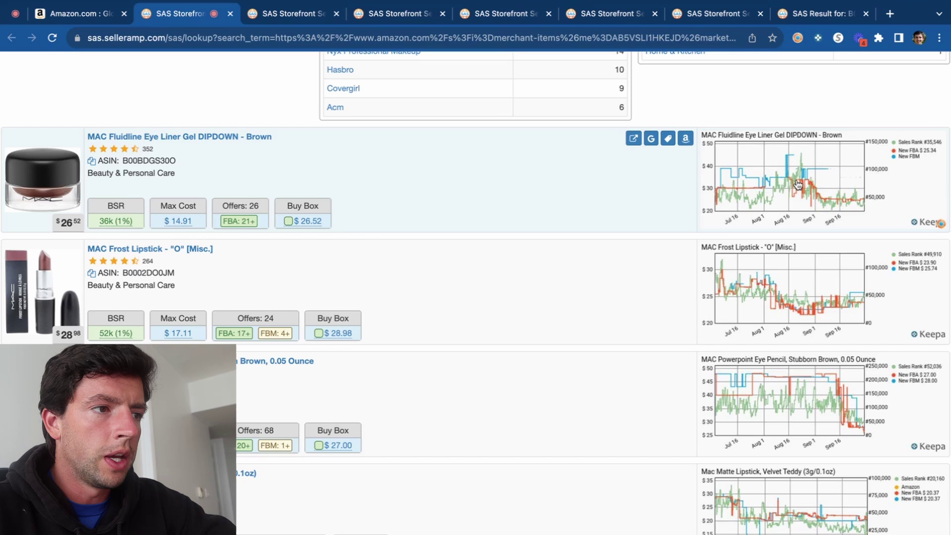
pyautogui.click(651, 139)
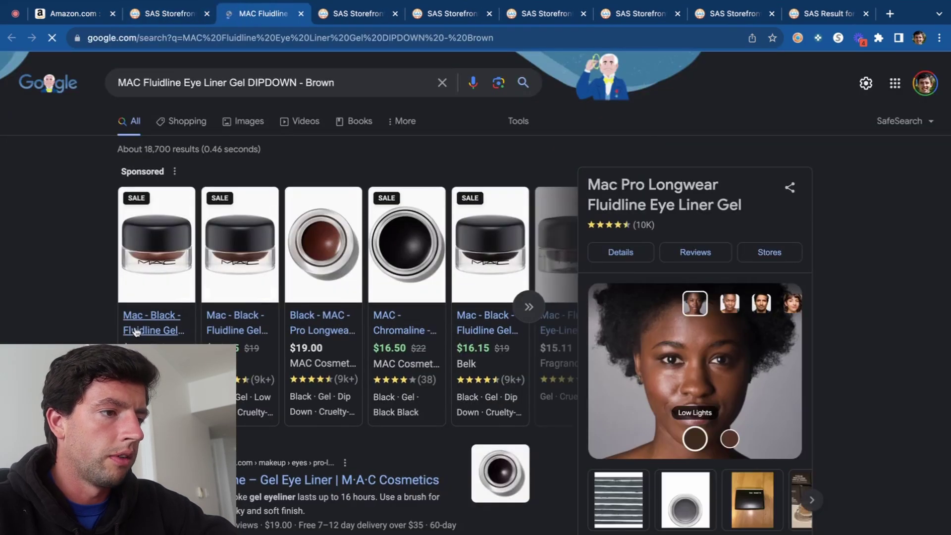
# Step: Open the eyeliner's Belk shopping listing and its Amazon product page
pyautogui.click(144, 326)
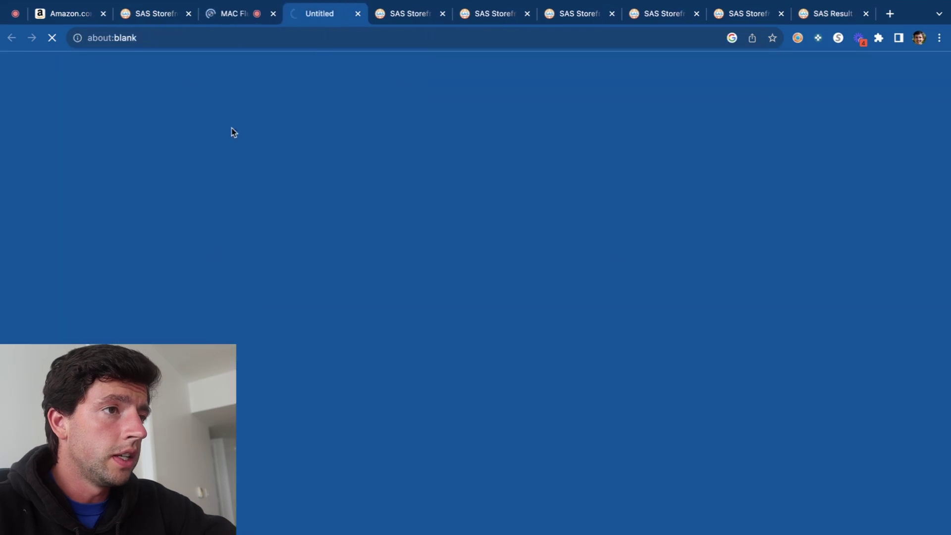
pyautogui.click(162, 15)
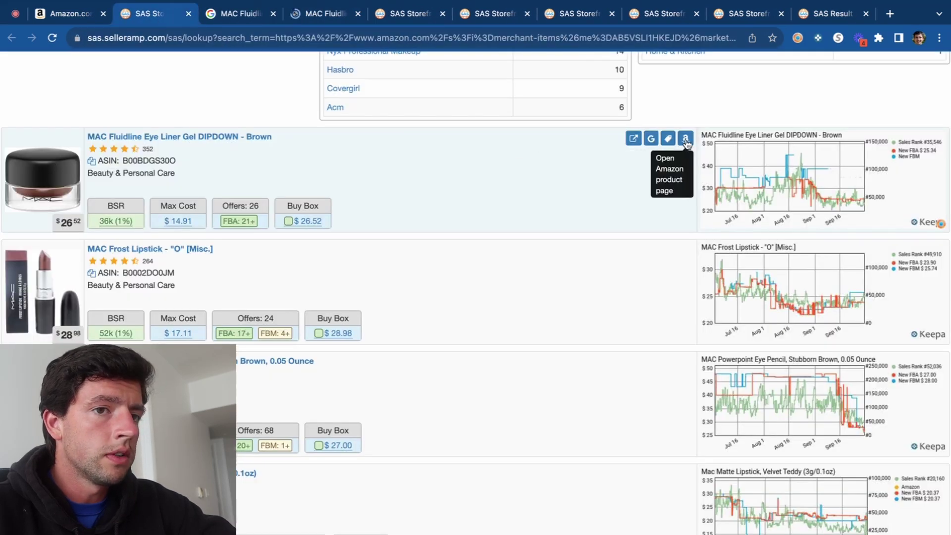
pyautogui.click(668, 140)
pyautogui.click(307, 16)
pyautogui.scroll(-1, 528, 236)
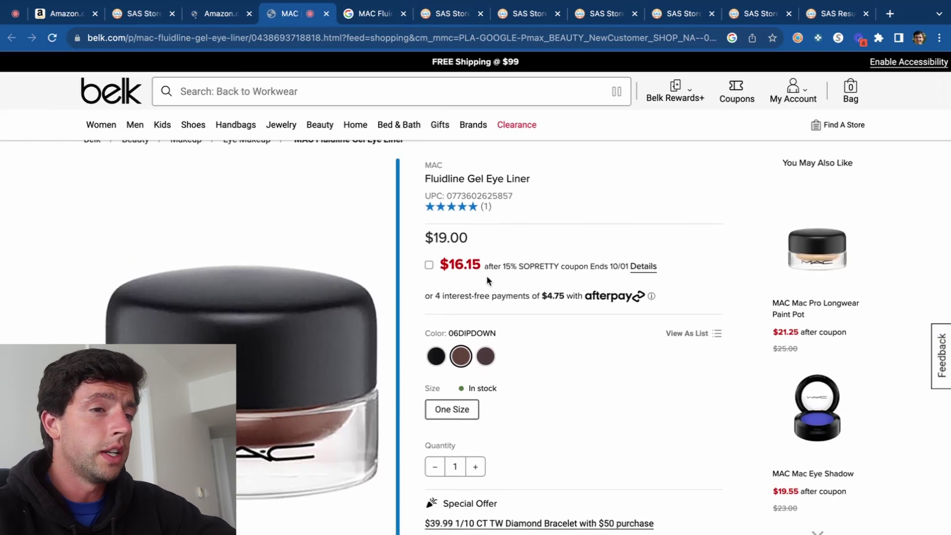
pyautogui.click(198, 19)
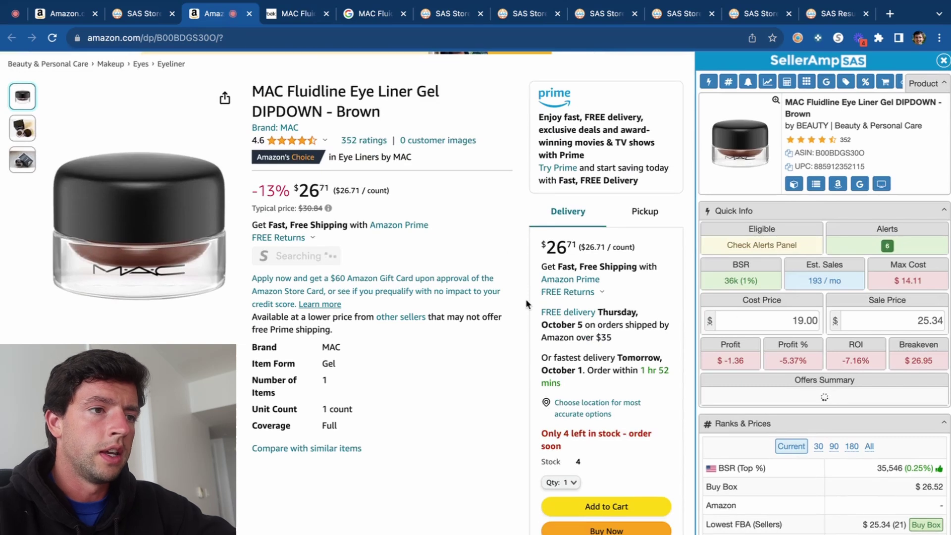
# Step: Enter a 26.71 sale price and 16.15 cost price in the profit calculator
pyautogui.click(917, 320)
pyautogui.write('26.')
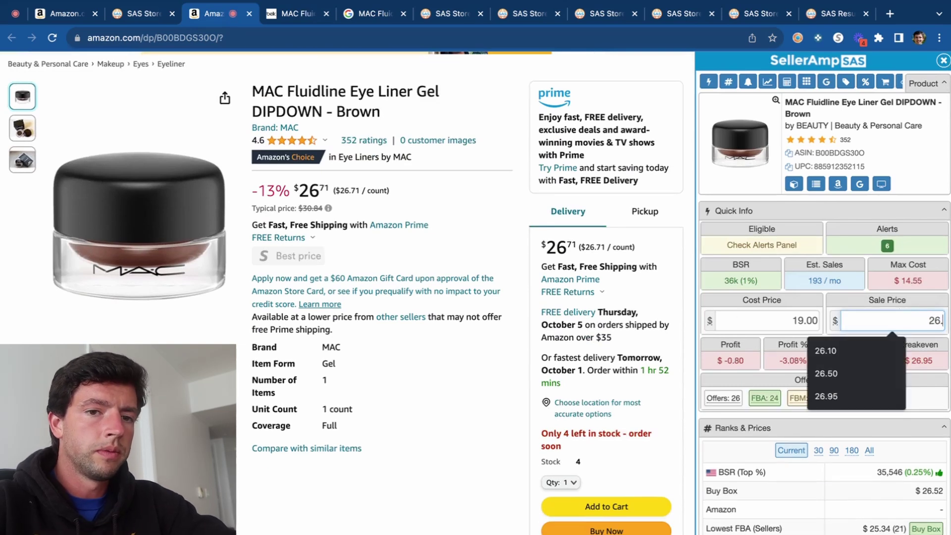
pyautogui.write('71')
pyautogui.click(767, 321)
pyautogui.write('1')
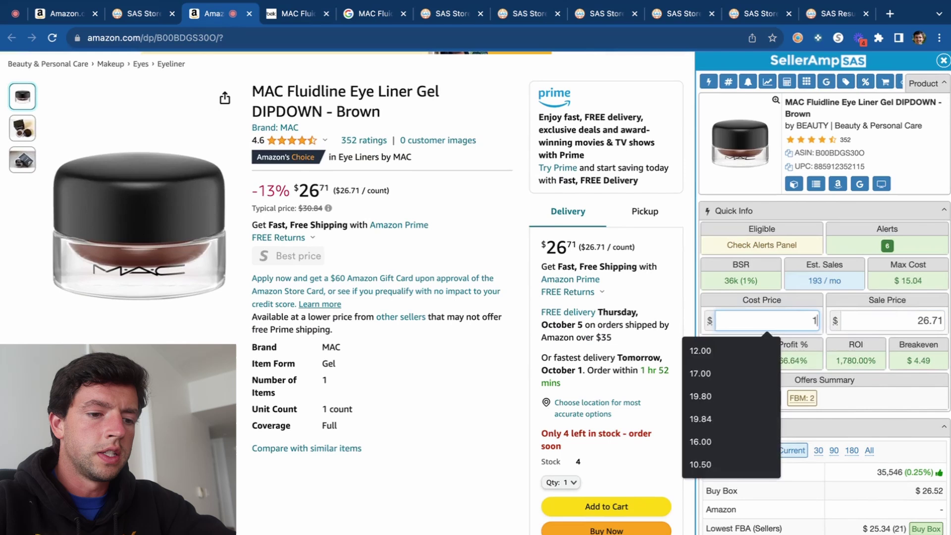
pyautogui.write('6.15')
pyautogui.click(855, 305)
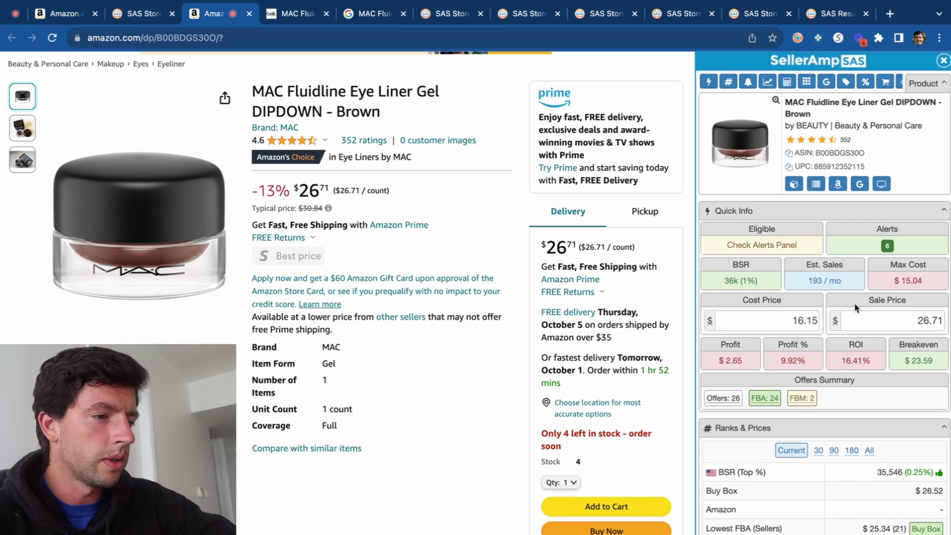
# Step: Recheck the Belk listing's price and coupon before returning to the Amazon figures
pyautogui.click(297, 13)
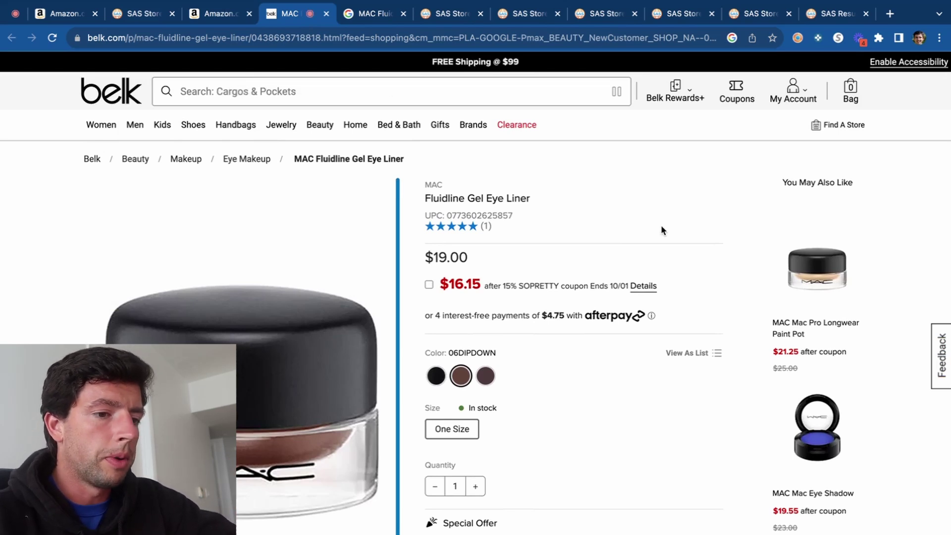
pyautogui.scroll(-3, 662, 230)
pyautogui.scroll(-2, 661, 229)
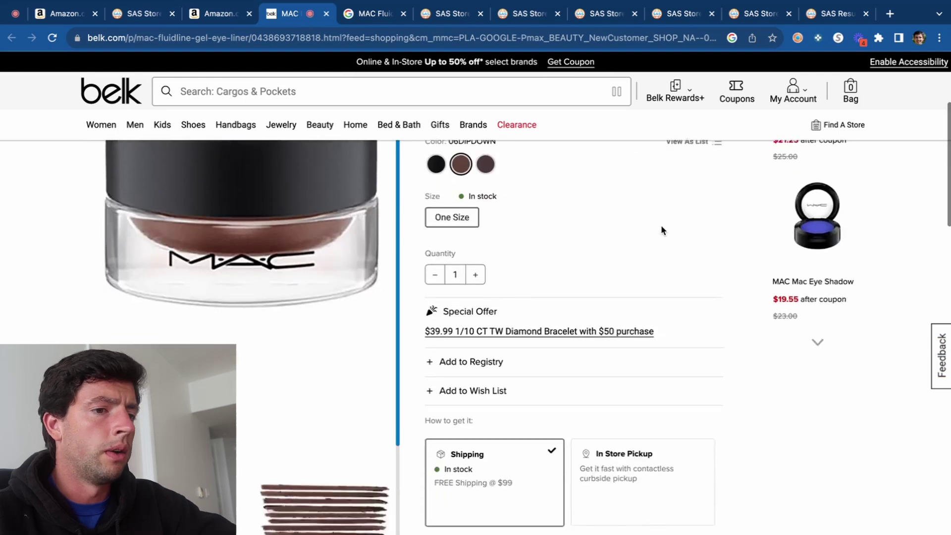
pyautogui.scroll(5, 661, 225)
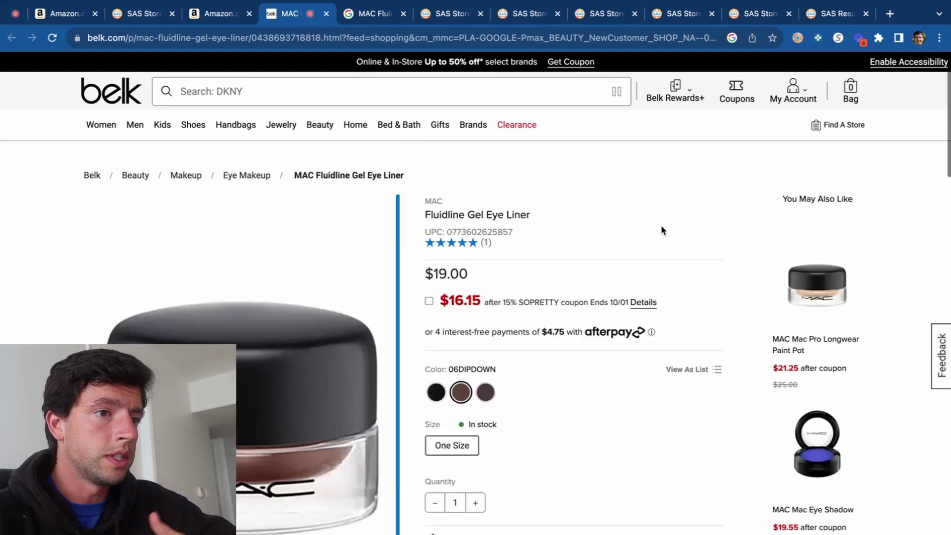
pyautogui.click(218, 13)
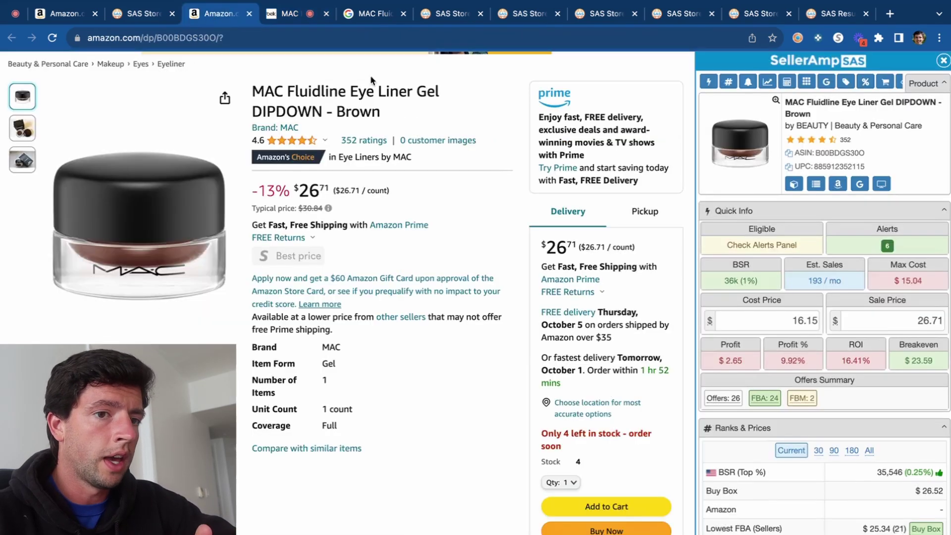
# Step: Change the cost price to 14.53 for $4.27 profit and 29.39% ROI, then close the Amazon page
pyautogui.click(818, 322)
pyautogui.click(816, 321)
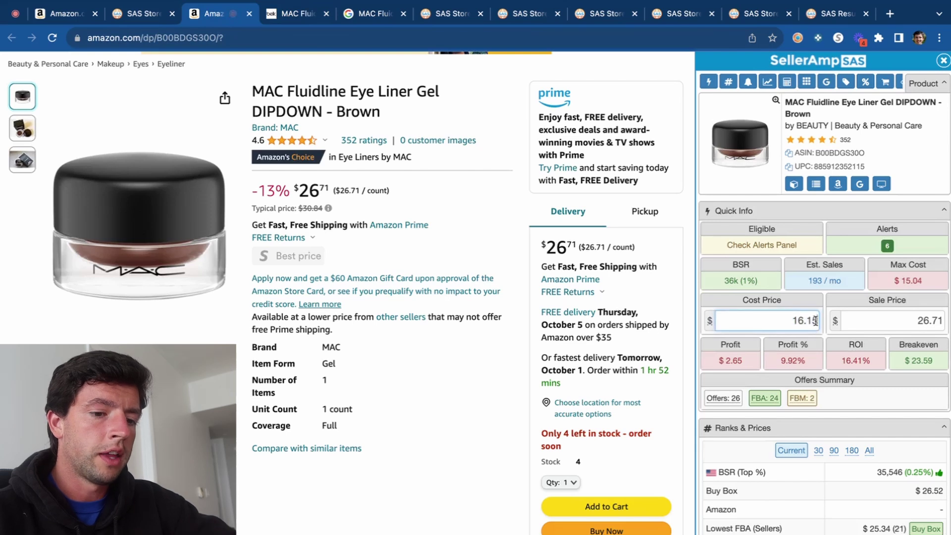
pyautogui.press('BackSpace')
pyautogui.press('BackSpace')
pyautogui.press('BackSpace')
pyautogui.press('BackSpace')
pyautogui.press('BackSpace')
pyautogui.write('14.53')
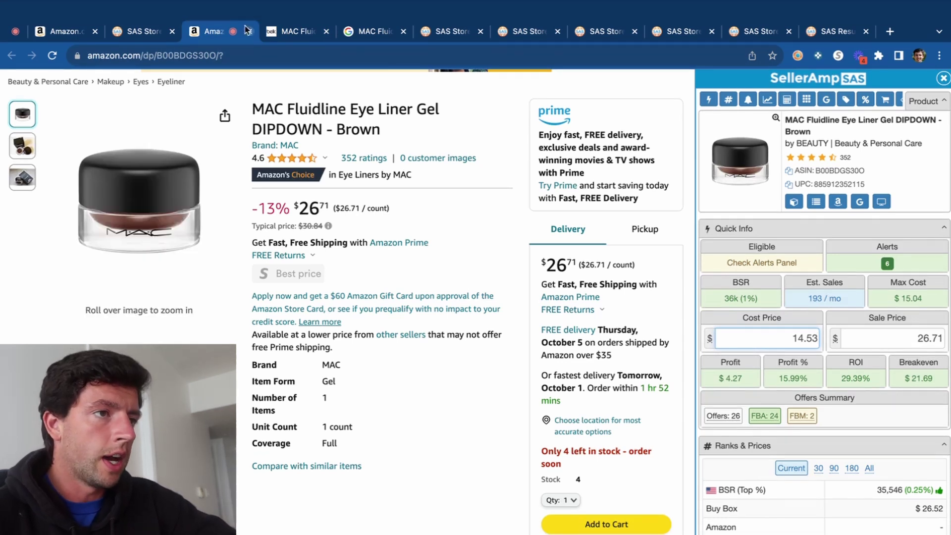
pyautogui.click(249, 31)
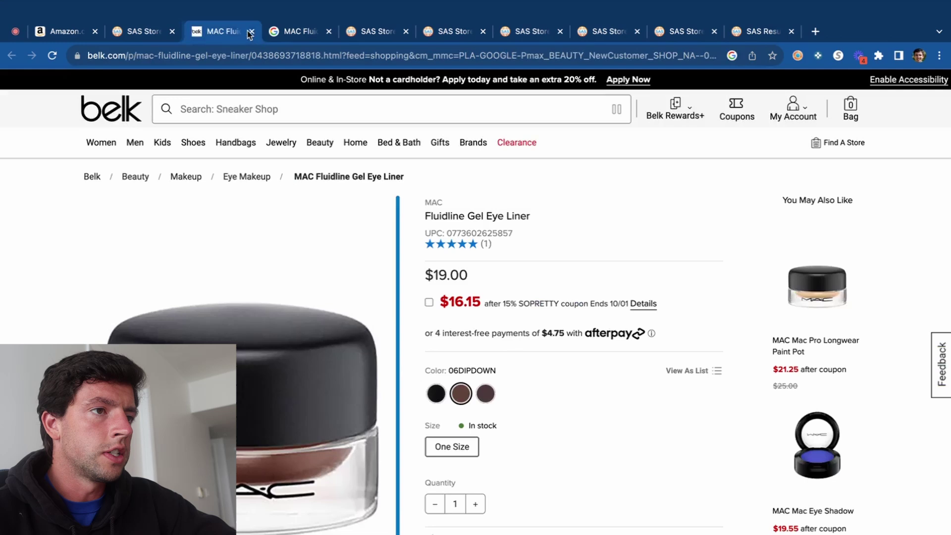
# Step: Close the Belk and Google tabs and check Google prices for the MAC Powerpoint Eye Pencil
pyautogui.click(249, 31)
pyautogui.click(250, 31)
pyautogui.click(146, 40)
pyautogui.scroll(-5, 229, 245)
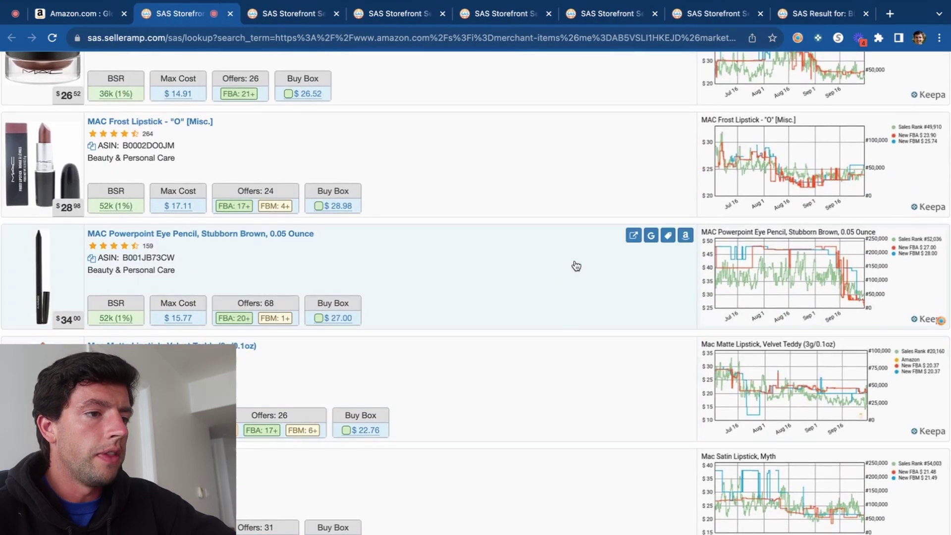
pyautogui.click(651, 235)
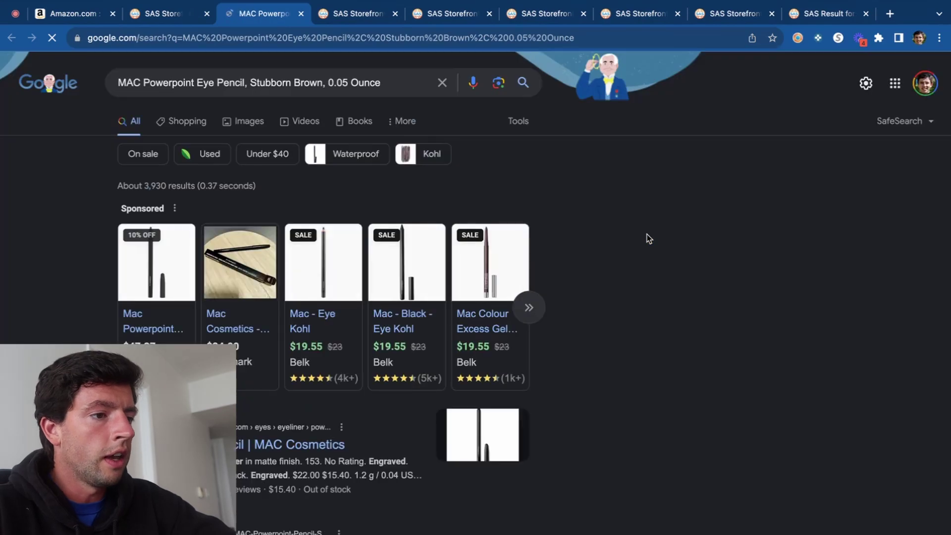
pyautogui.click(301, 13)
# Step: Search Google for the MAC Frost Lipstick, review its offers, and return to the storefront list
pyautogui.scroll(3, 213, 208)
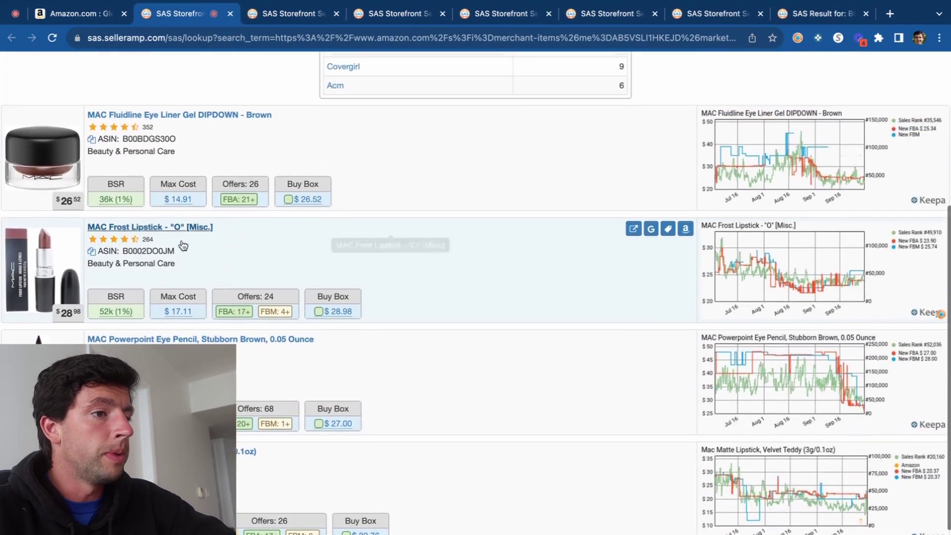
pyautogui.moveTo(183, 313)
pyautogui.click(650, 230)
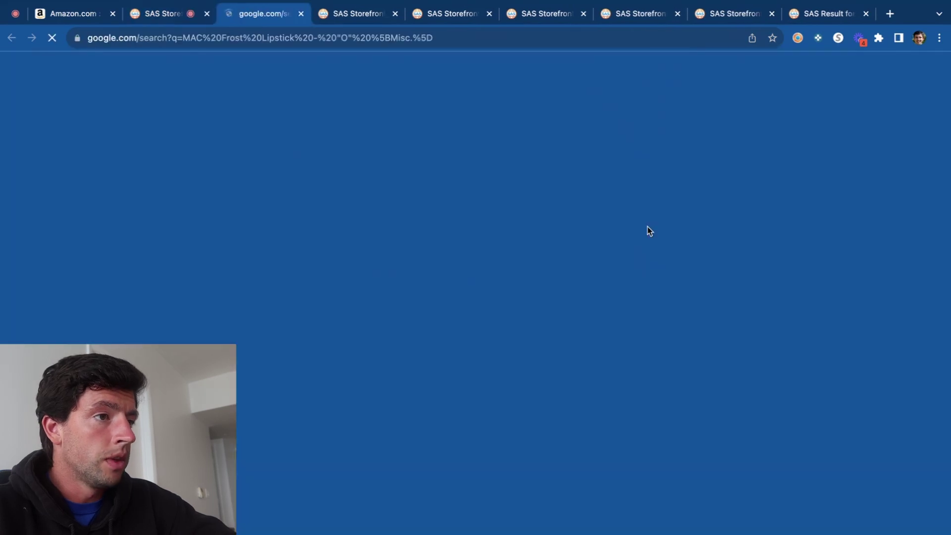
pyautogui.moveTo(319, 329)
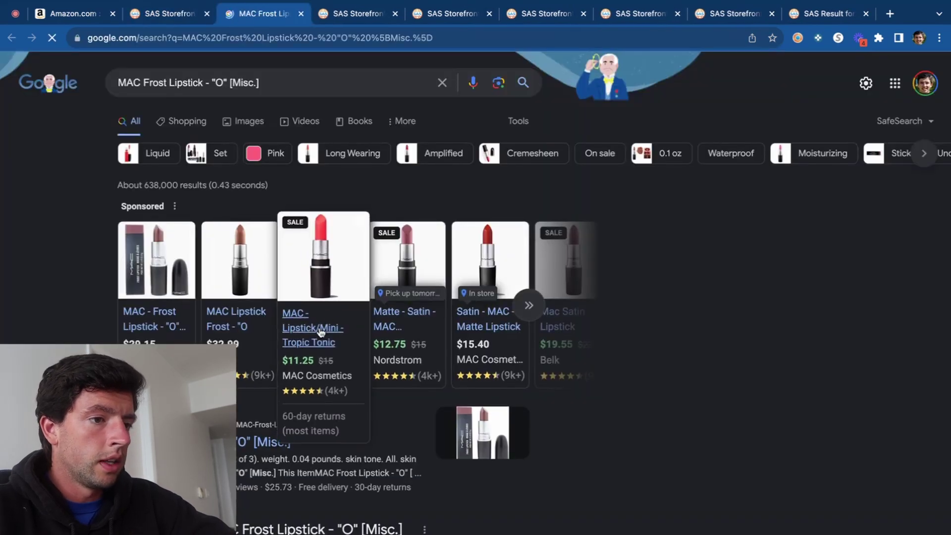
pyautogui.scroll(5, 330, 338)
pyautogui.moveTo(460, 350)
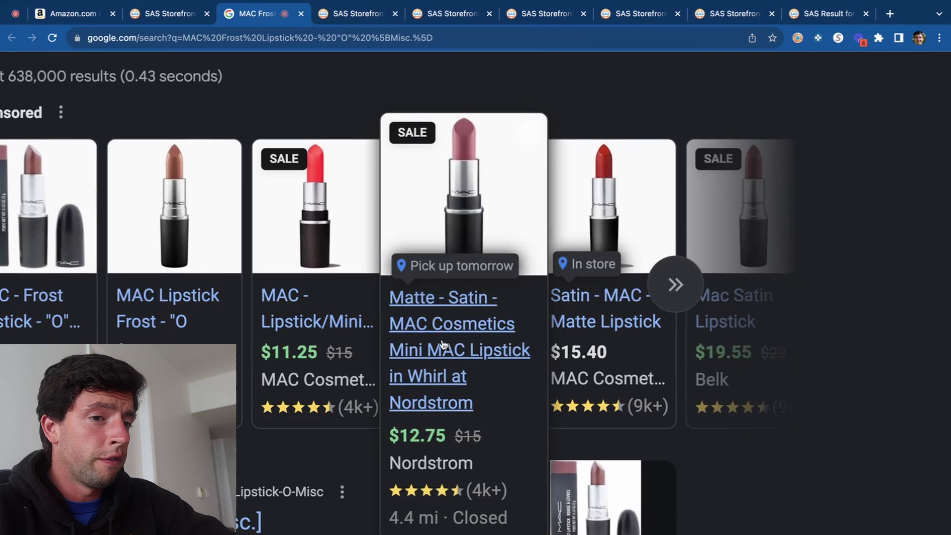
pyautogui.scroll(-5, 469, 349)
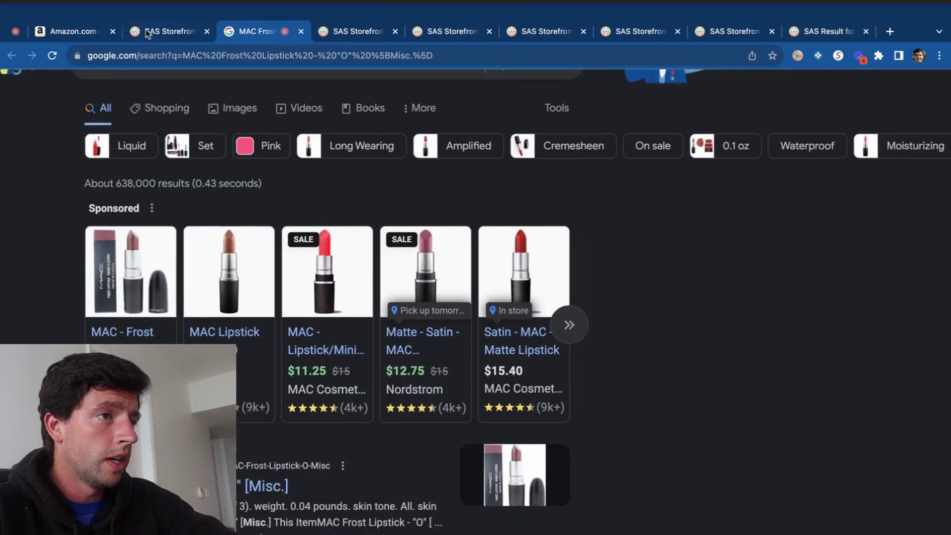
pyautogui.click(163, 14)
pyautogui.scroll(5, 145, 310)
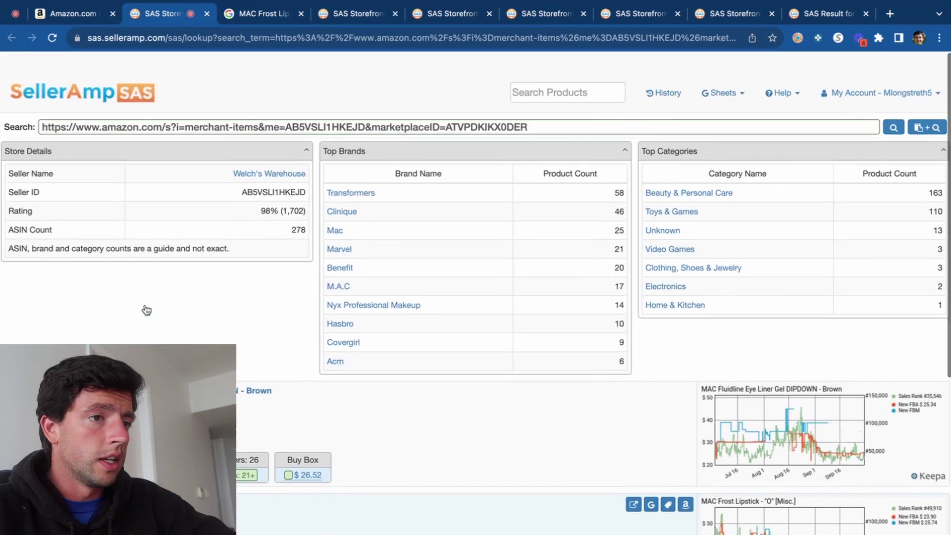
# Step: Open the next competitor storefront and Google the Nike Boy's Jordan Jumpman Air Cap
pyautogui.click(262, 13)
pyautogui.click(332, 15)
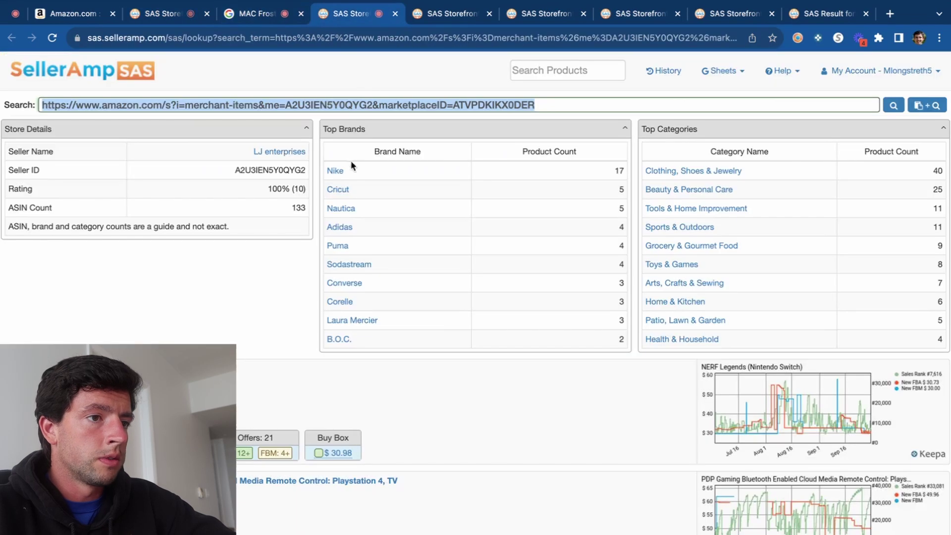
pyautogui.scroll(-8, 332, 184)
pyautogui.scroll(-3, 335, 178)
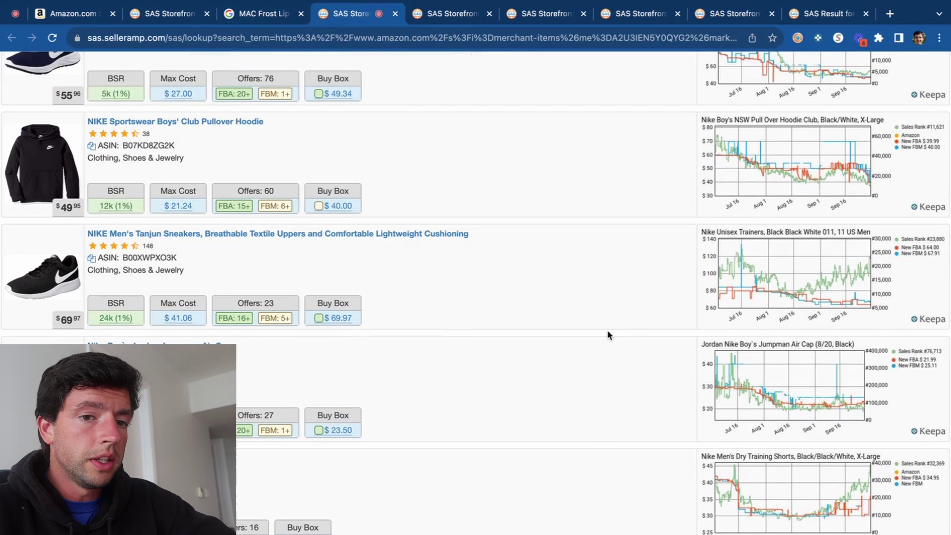
pyautogui.click(651, 346)
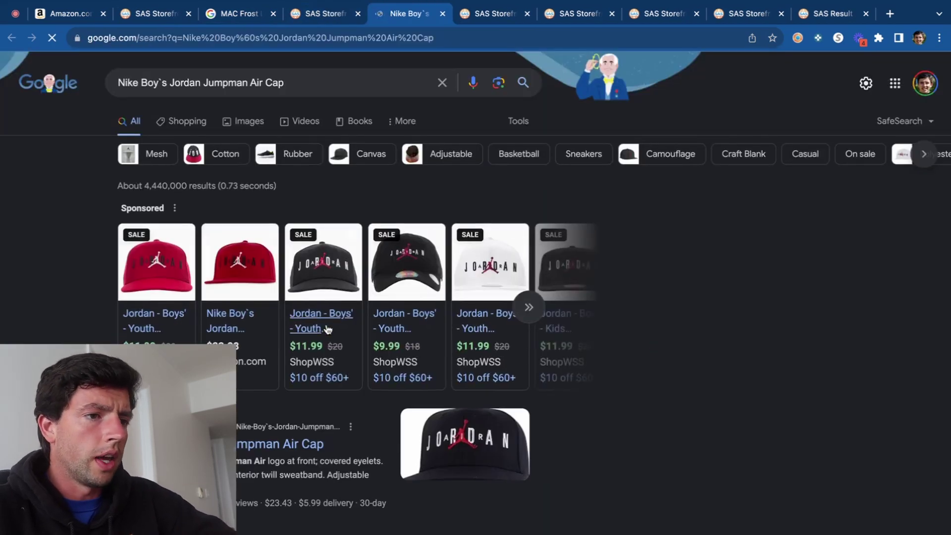
pyautogui.moveTo(310, 355)
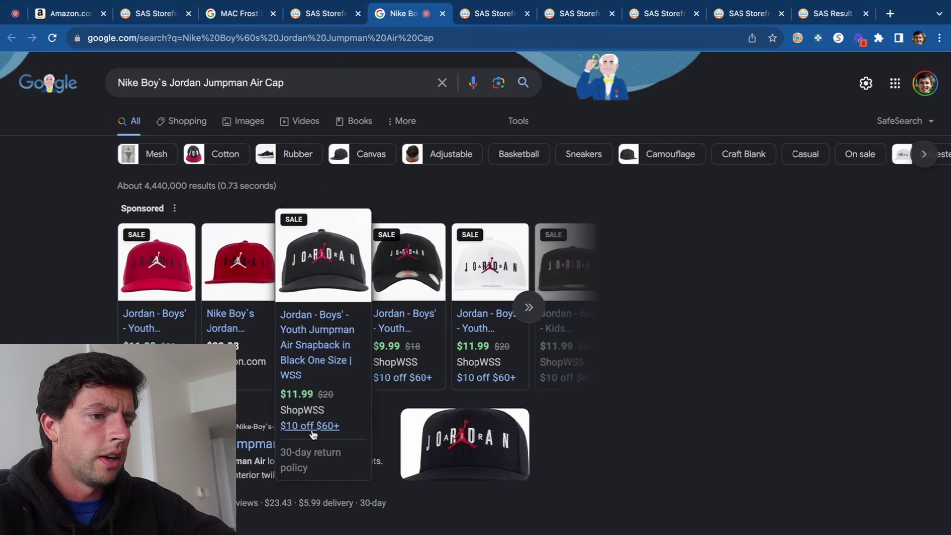
pyautogui.click(324, 13)
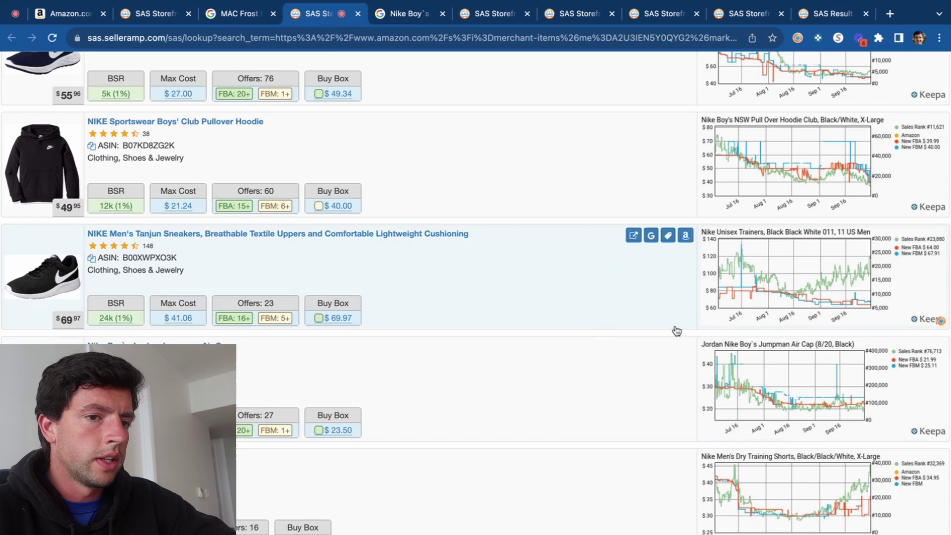
# Step: Open the Jordan cap's $23.50 Amazon listing and compare it with the Google Shopping results
pyautogui.click(686, 347)
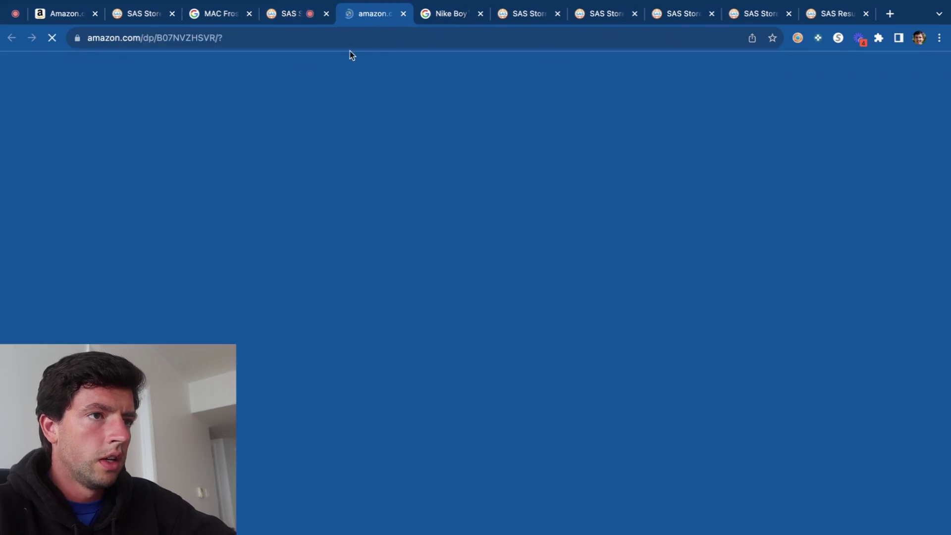
pyautogui.click(444, 16)
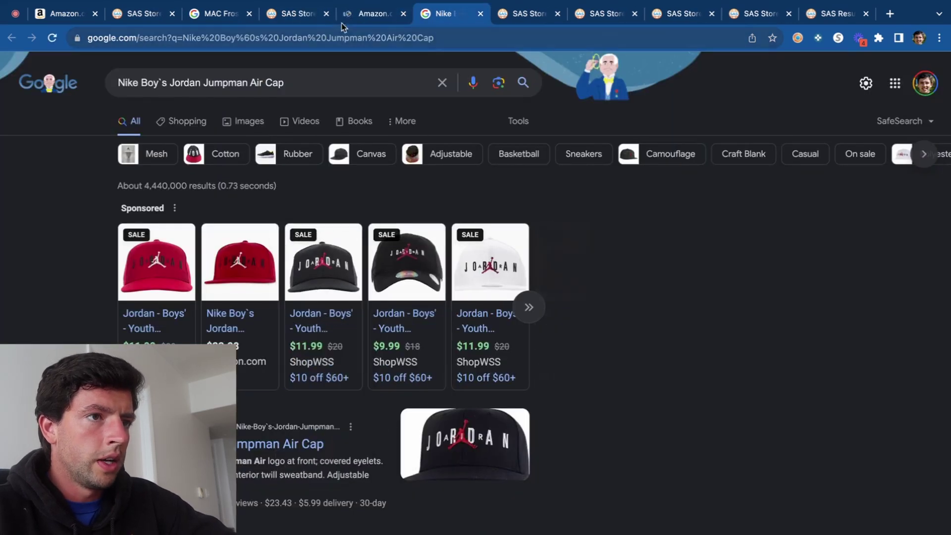
pyautogui.click(369, 13)
pyautogui.scroll(-2, 557, 320)
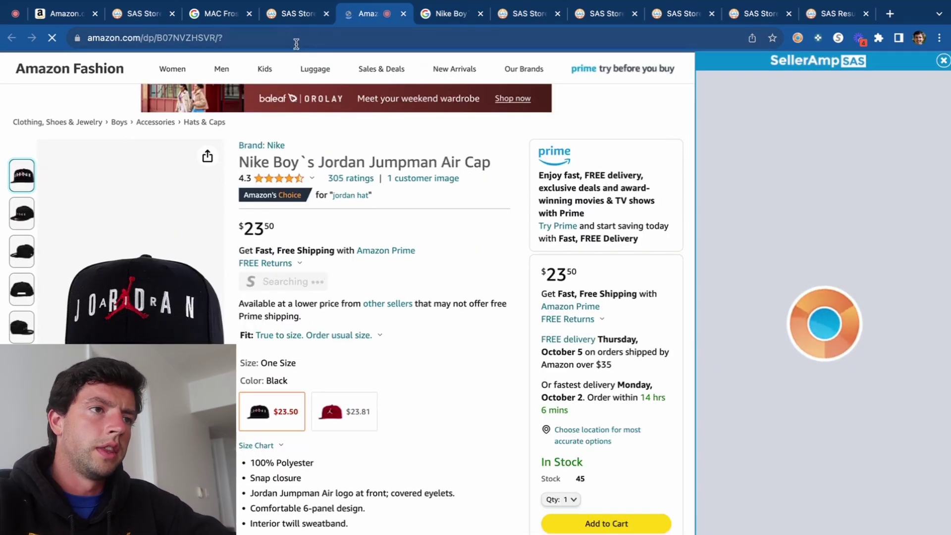
# Step: Recheck the cap's Google Shopping prices, then enter a 23.50 sale price in SellerAmp
pyautogui.click(461, 12)
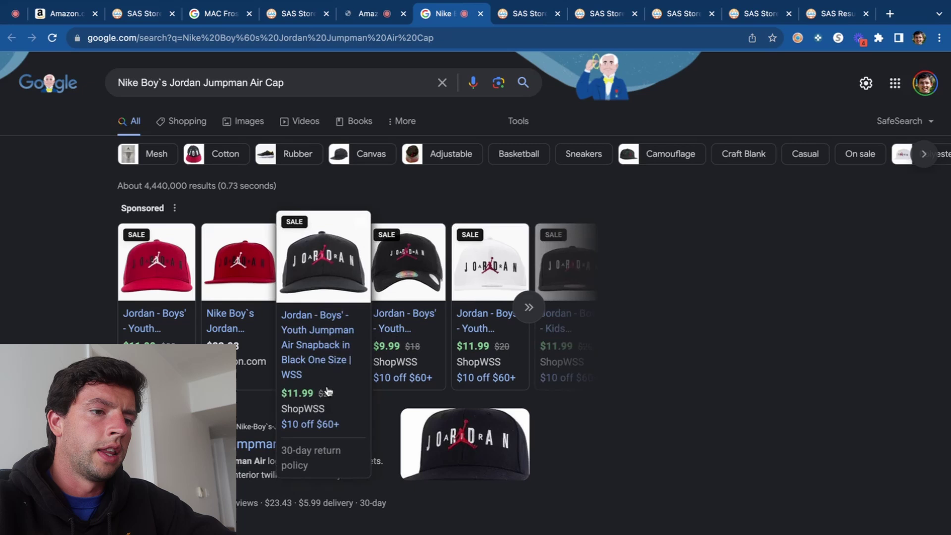
pyautogui.click(374, 15)
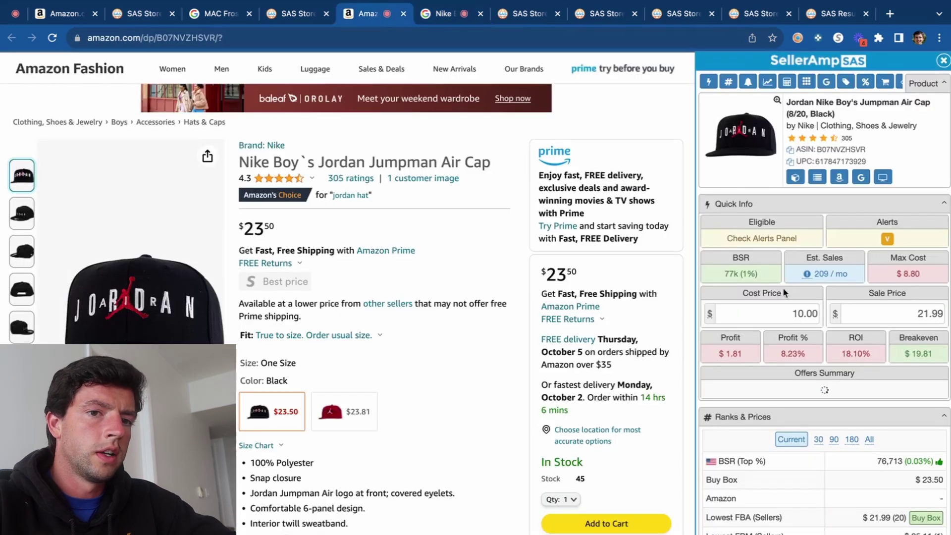
pyautogui.doubleClick(893, 319)
pyautogui.write('23.50')
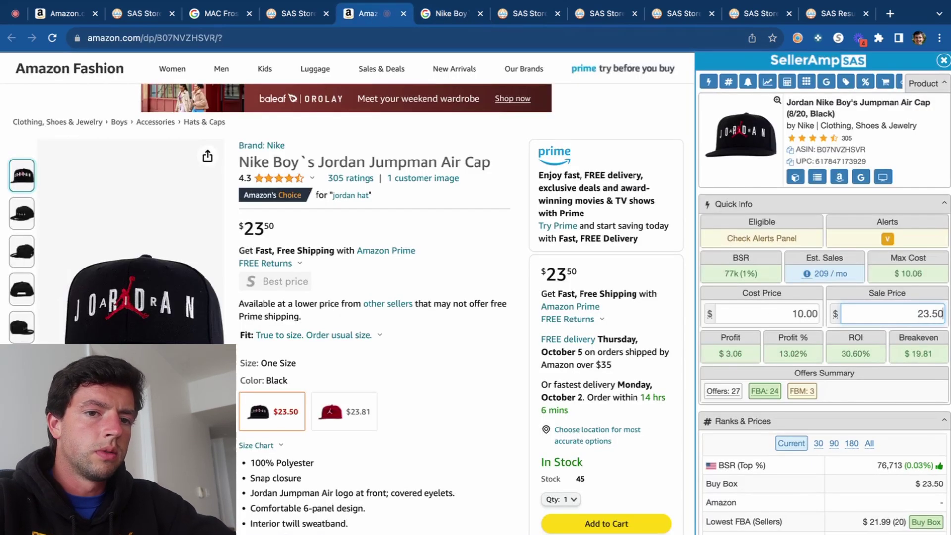
pyautogui.click(928, 294)
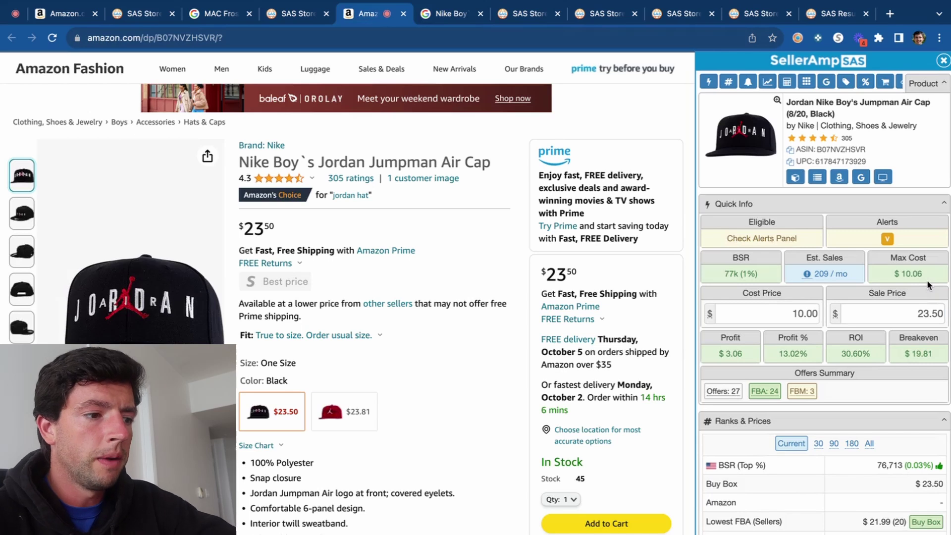
# Step: Review a year of Keepa price history, then set the sale price to 26.00 for $5.14 profit
pyautogui.scroll(-15, 496, 370)
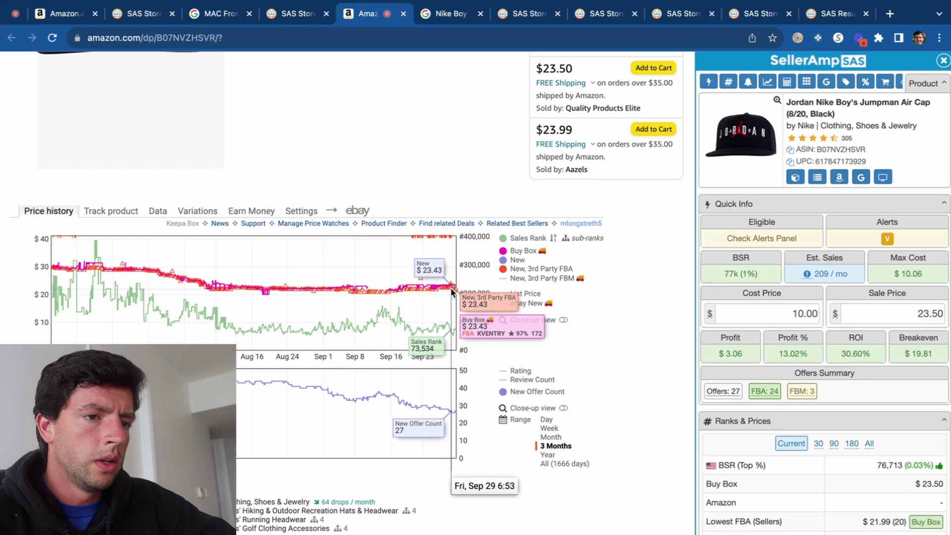
pyautogui.scroll(-2, 297, 354)
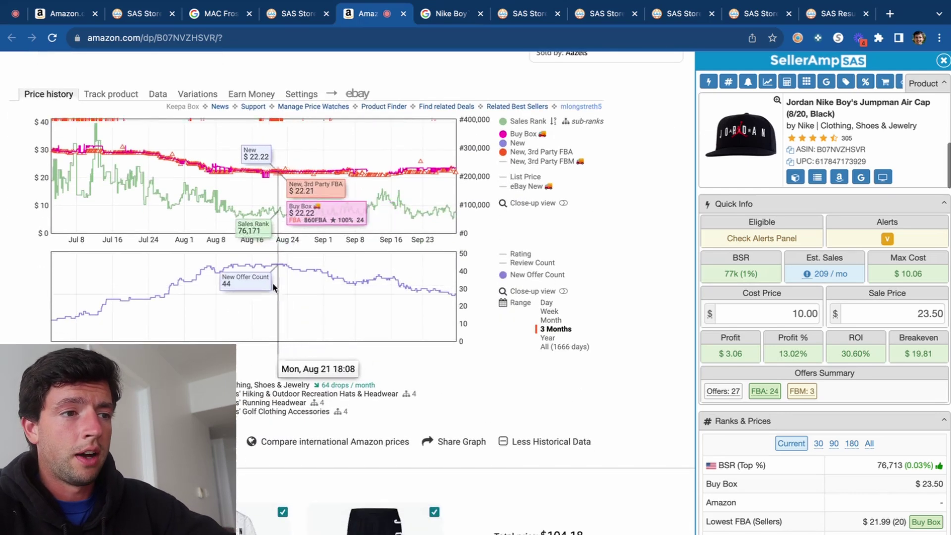
pyautogui.click(547, 338)
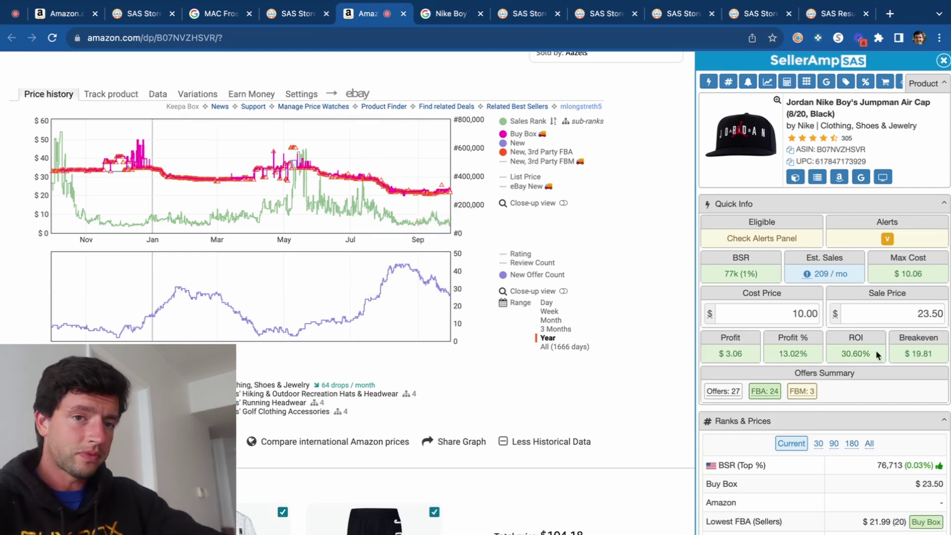
pyautogui.click(896, 316)
pyautogui.write('26')
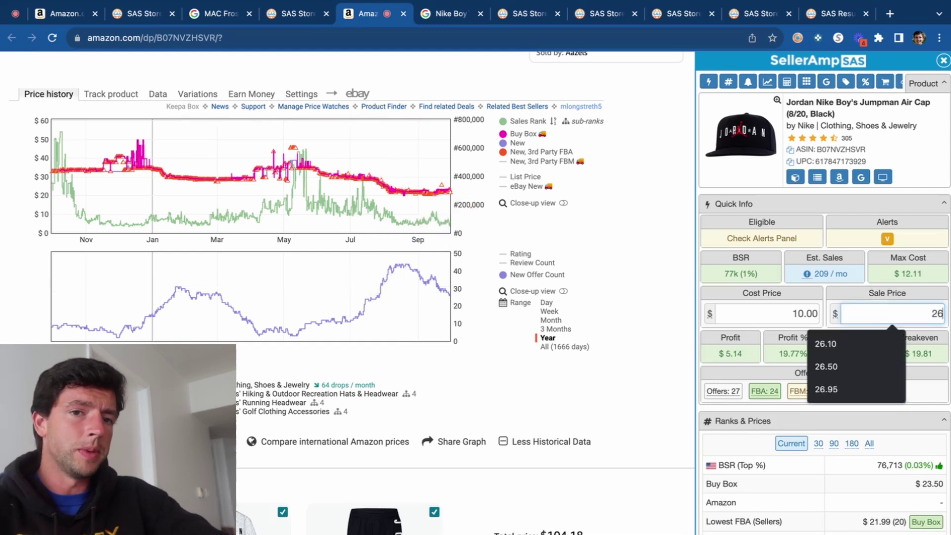
pyautogui.click(945, 290)
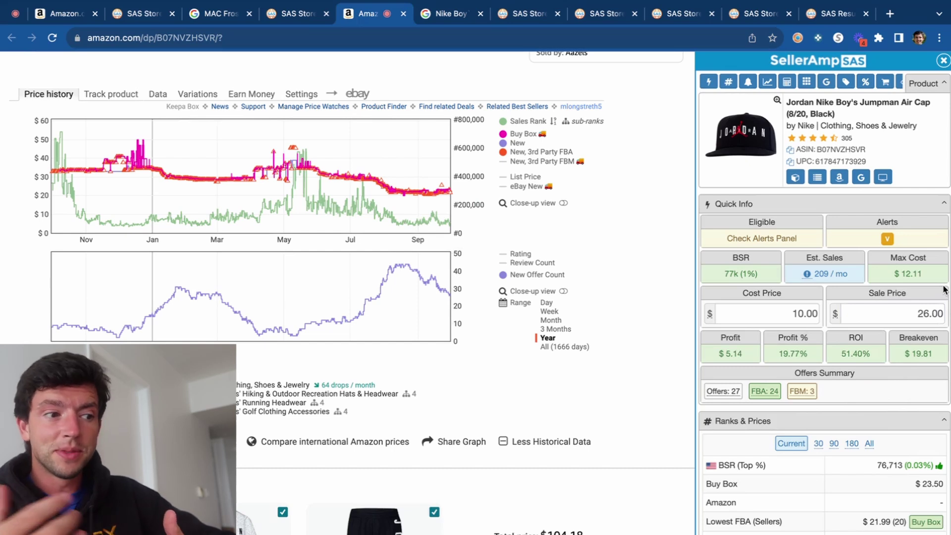